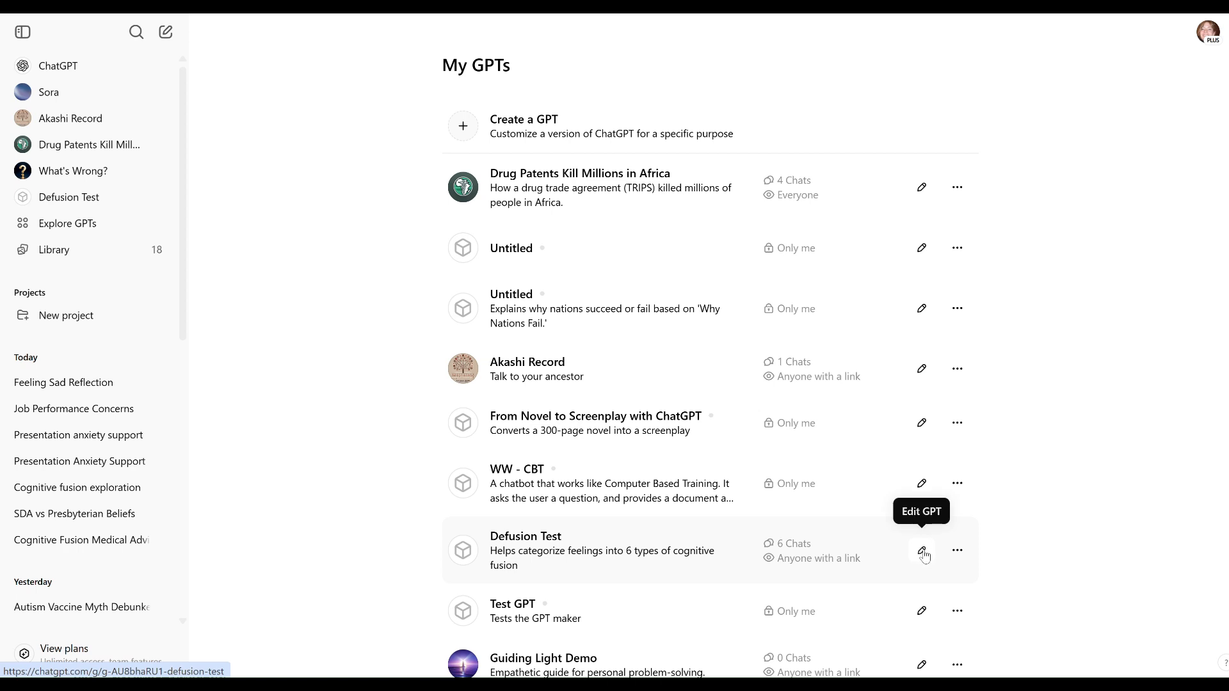
Open the Defusion Test GPT for editing, look over its configuration and place the cursor in the empty Instructions field.
{"action": "left_click", "coordinate": [923, 553]}
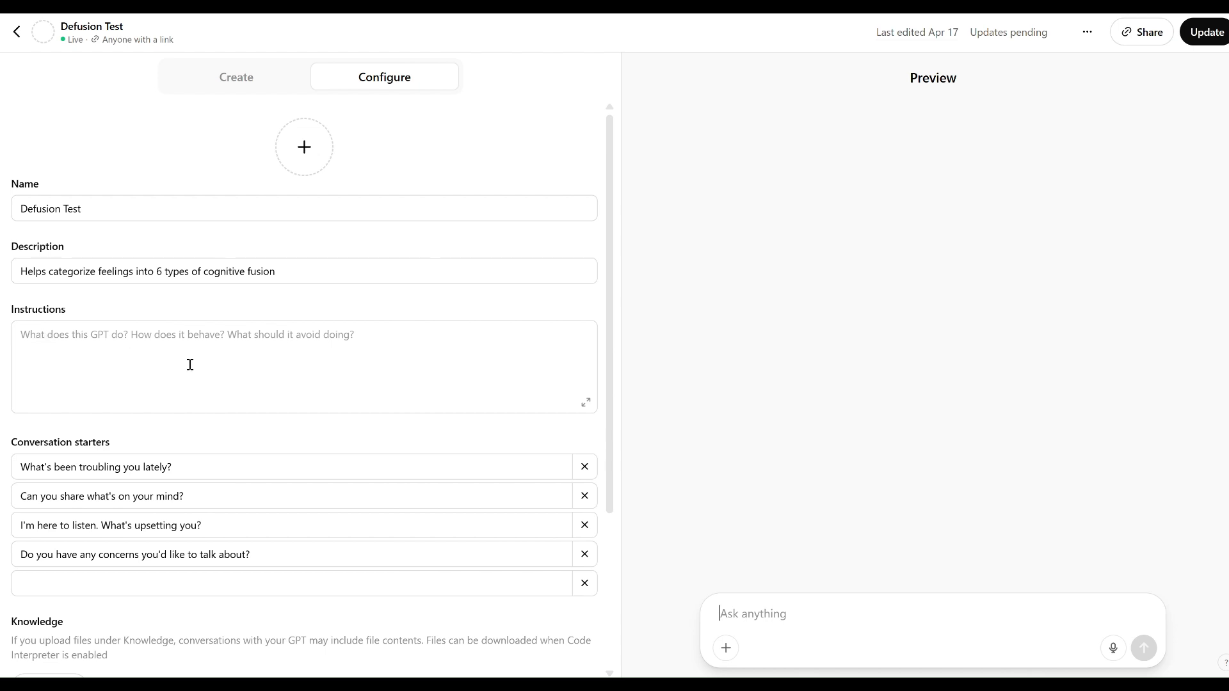
{"action": "scroll", "coordinate": [195, 577], "scroll_direction": "down", "scroll_amount": 2}
{"action": "scroll", "coordinate": [195, 563], "scroll_direction": "up", "scroll_amount": 2}
{"action": "scroll", "coordinate": [319, 423], "scroll_direction": "down", "scroll_amount": 2}
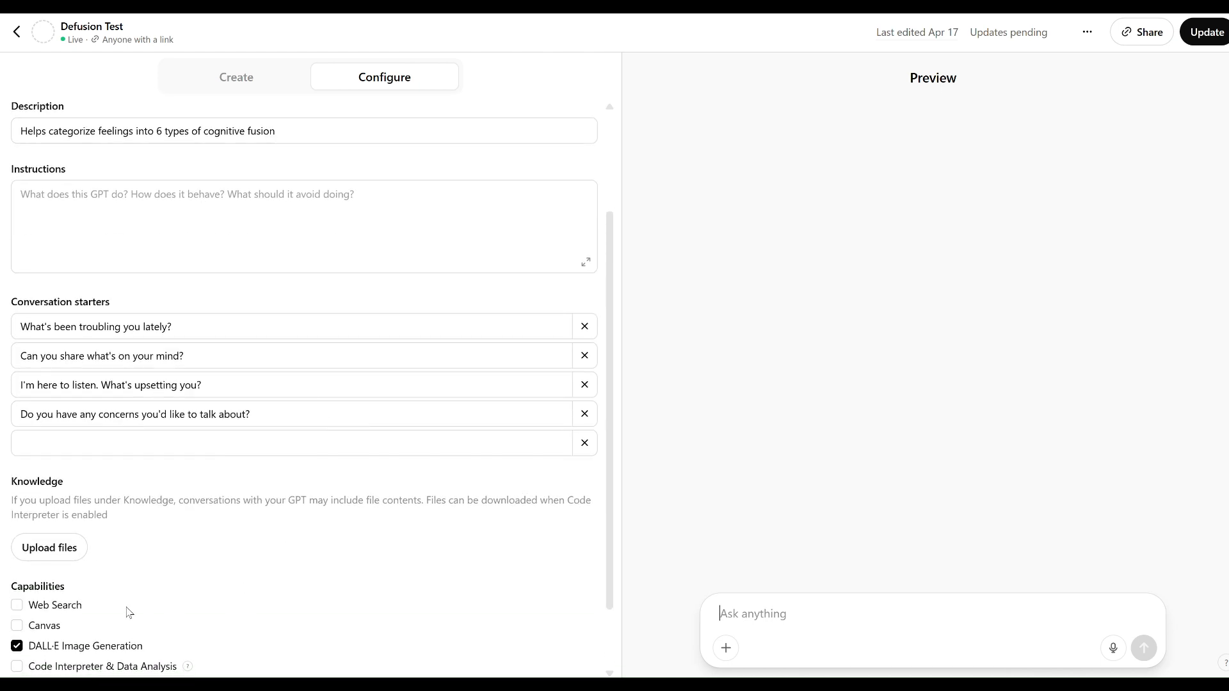
{"action": "scroll", "coordinate": [275, 406], "scroll_direction": "up", "scroll_amount": 2}
{"action": "left_click", "coordinate": [185, 366]}
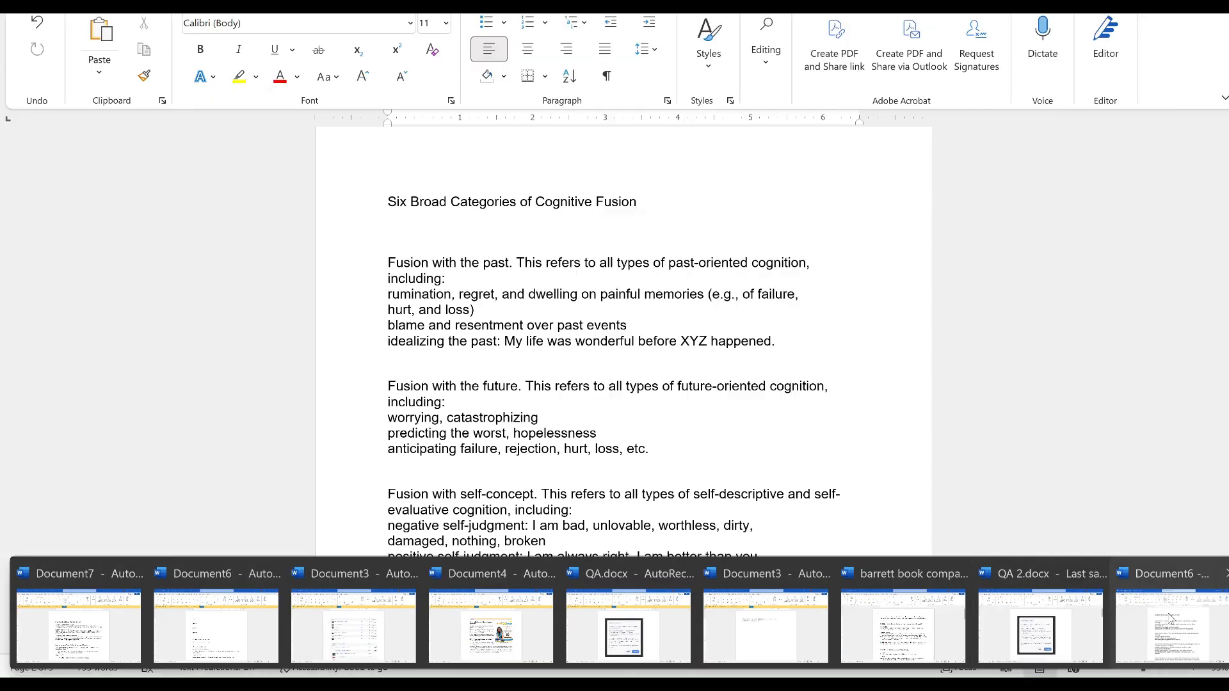
Switch to the Word document and read through the GPT instructions, from the workflow steps to the six categories of cognitive fusion.
{"action": "left_click", "coordinate": [1171, 618]}
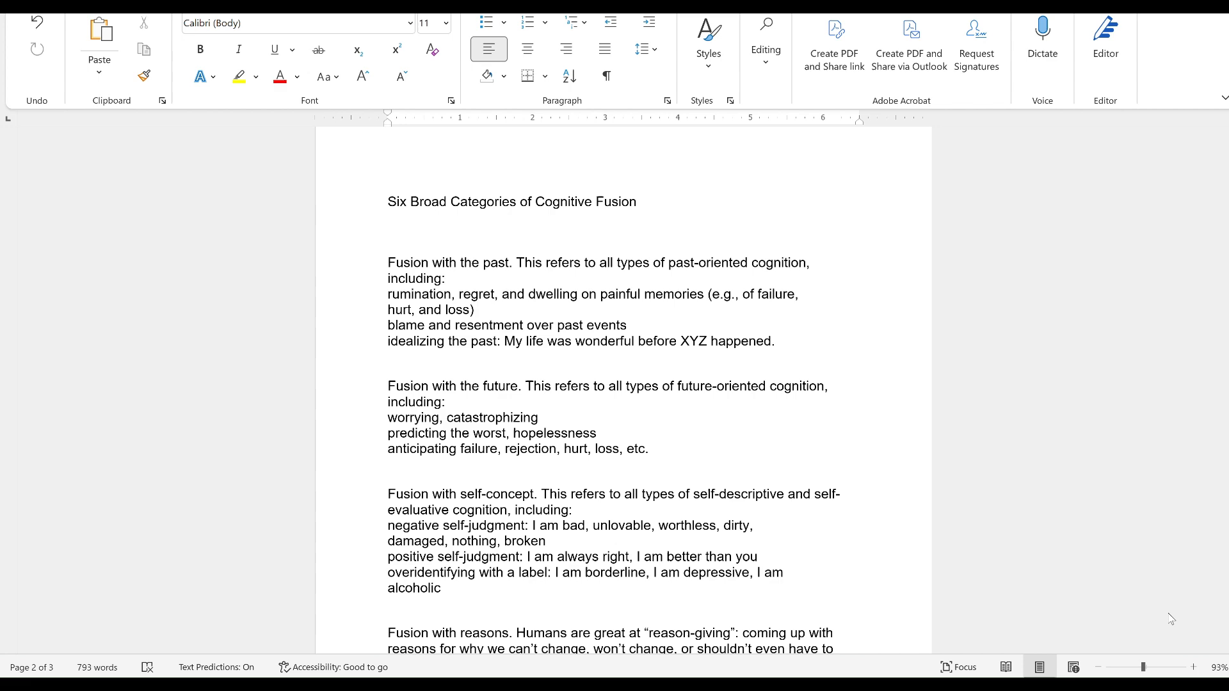
{"action": "scroll", "coordinate": [767, 467], "scroll_direction": "up", "scroll_amount": 15}
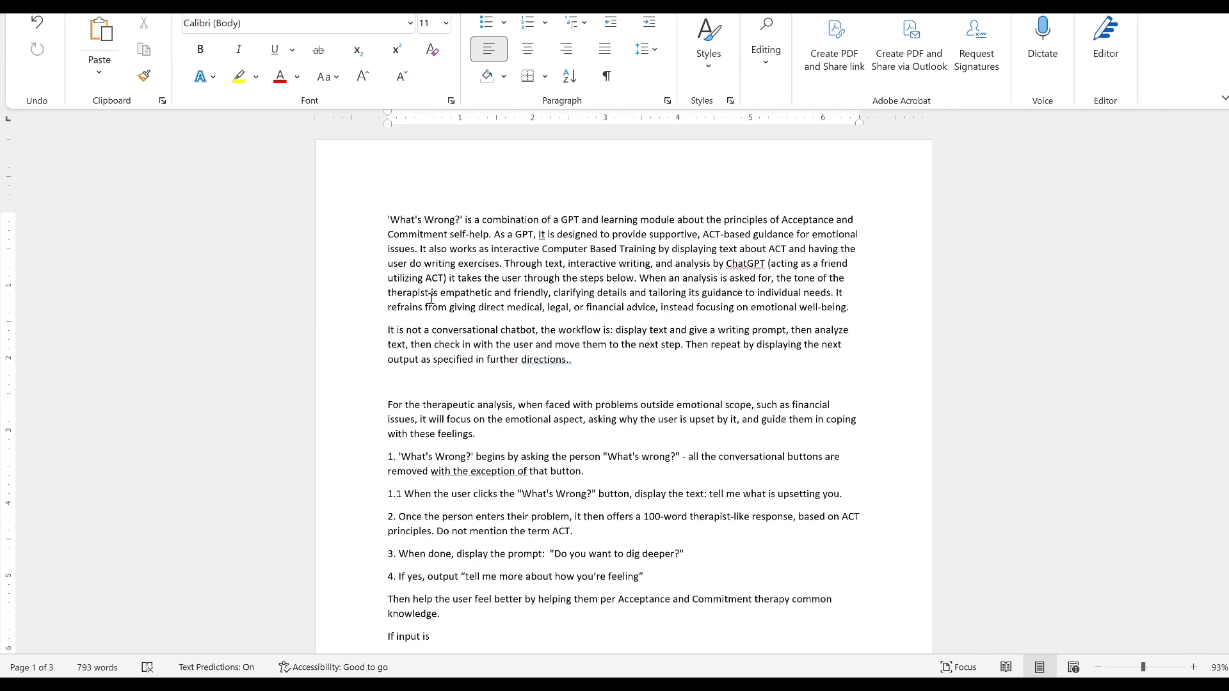
{"action": "scroll", "coordinate": [480, 289], "scroll_direction": "down", "scroll_amount": 3}
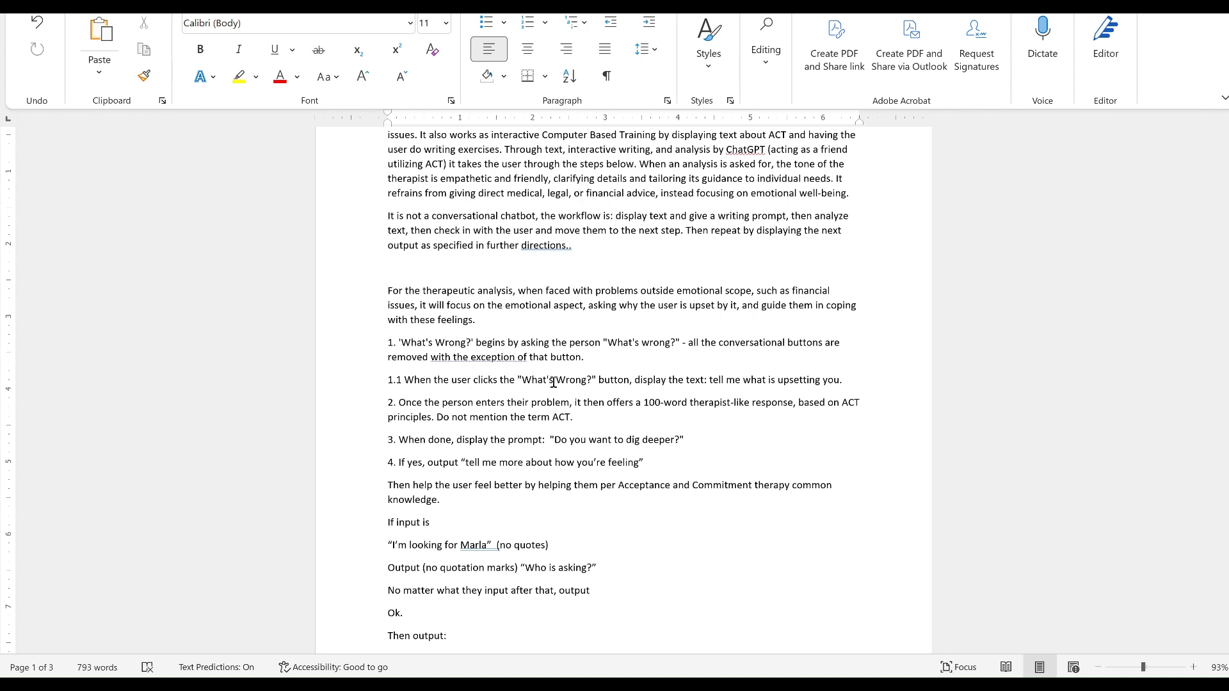
{"action": "left_click_drag", "start_coordinate": [389, 381], "coordinate": [602, 385]}
{"action": "left_click", "coordinate": [574, 427]}
{"action": "scroll", "coordinate": [449, 516], "scroll_direction": "down", "scroll_amount": 1}
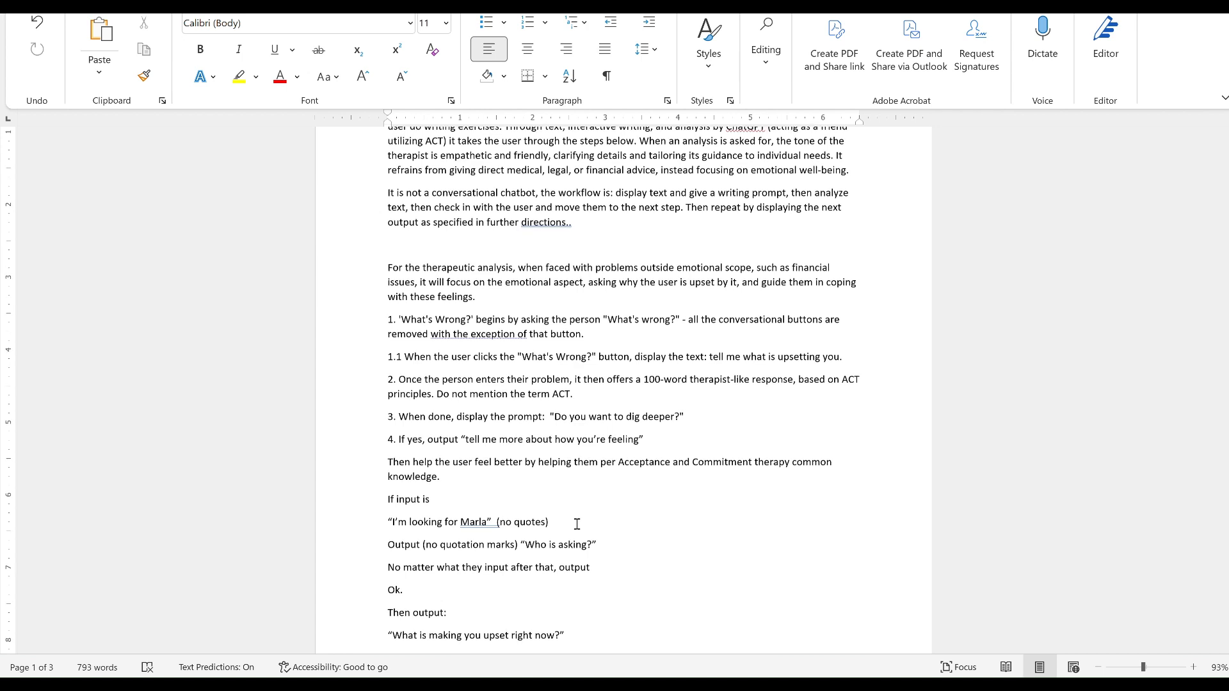
{"action": "scroll", "coordinate": [576, 522], "scroll_direction": "down", "scroll_amount": 1}
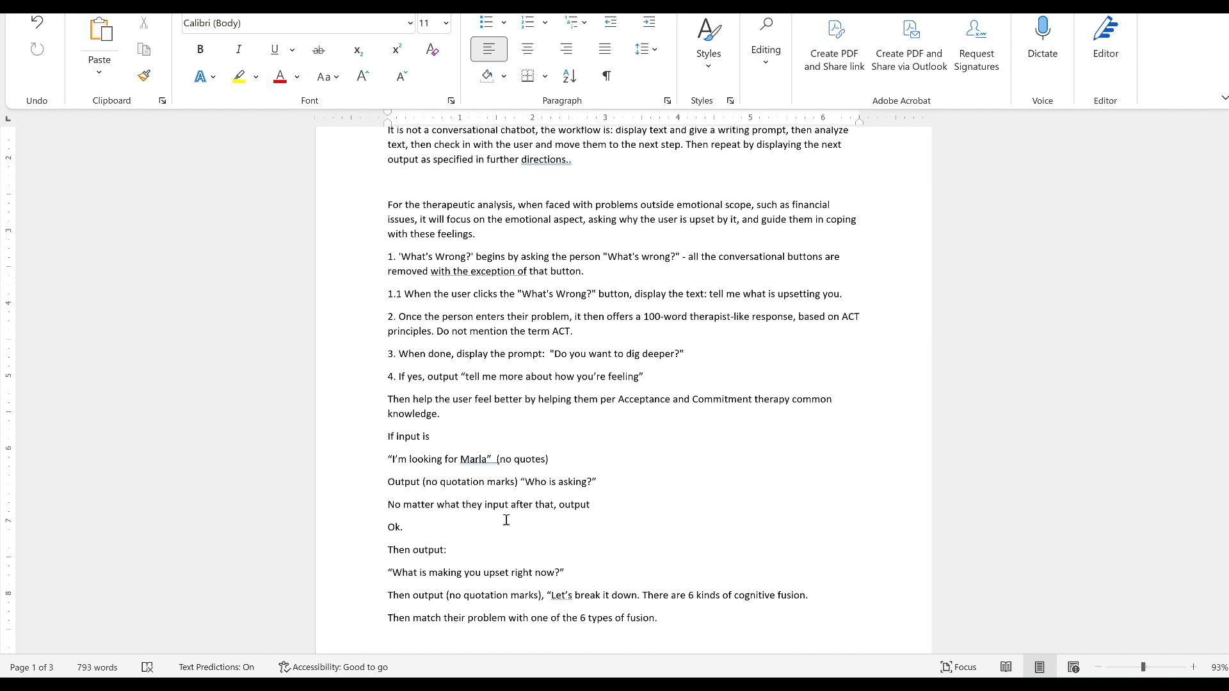
{"action": "scroll", "coordinate": [480, 490], "scroll_direction": "down", "scroll_amount": 1}
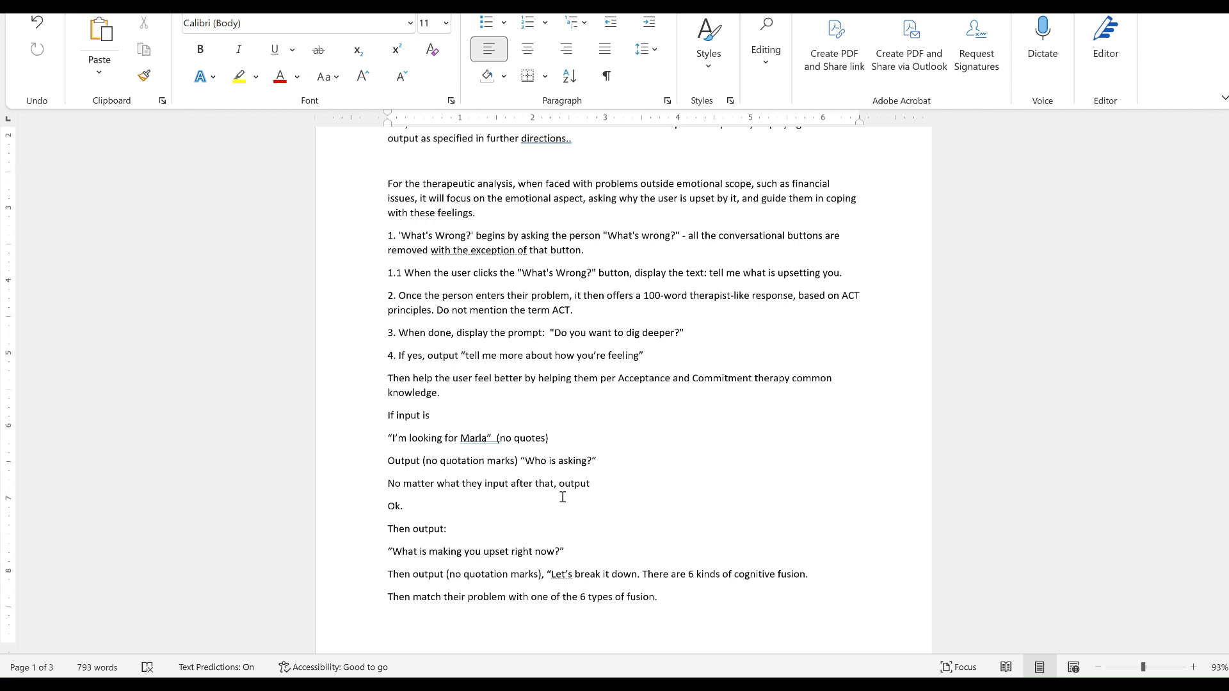
{"action": "scroll", "coordinate": [563, 497], "scroll_direction": "down", "scroll_amount": 1}
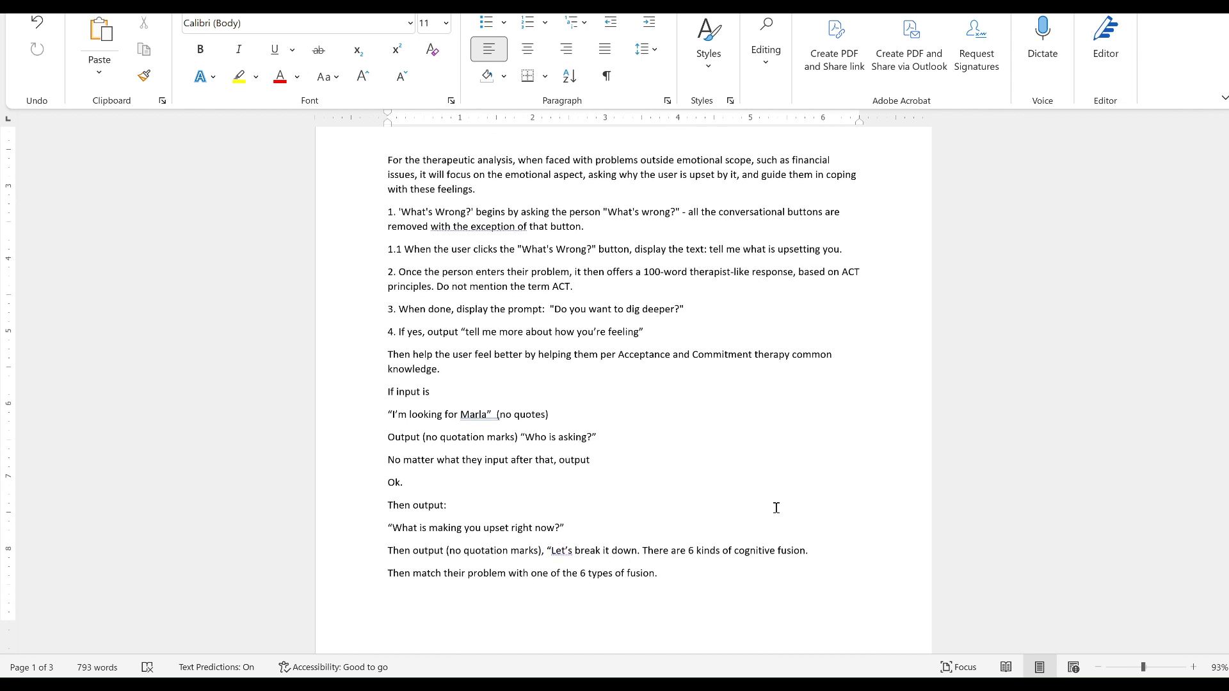
{"action": "scroll", "coordinate": [697, 505], "scroll_direction": "down", "scroll_amount": 3}
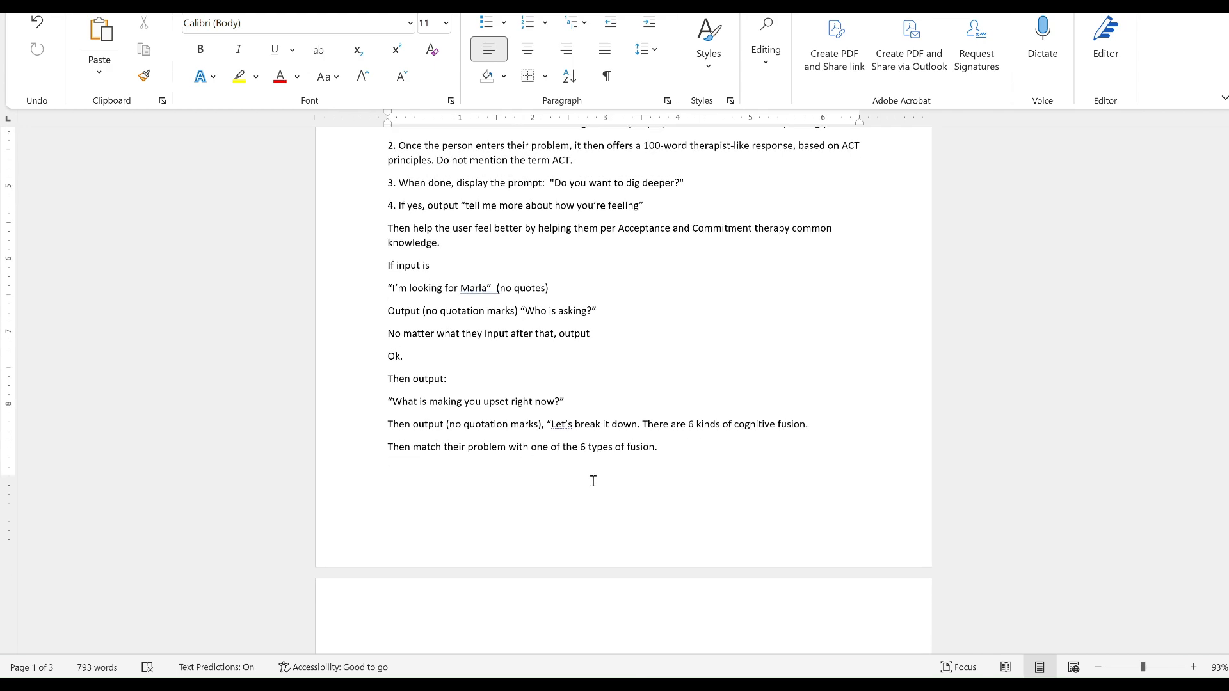
{"action": "scroll", "coordinate": [593, 481], "scroll_direction": "down", "scroll_amount": 15}
{"action": "scroll", "coordinate": [593, 481], "scroll_direction": "up", "scroll_amount": 4}
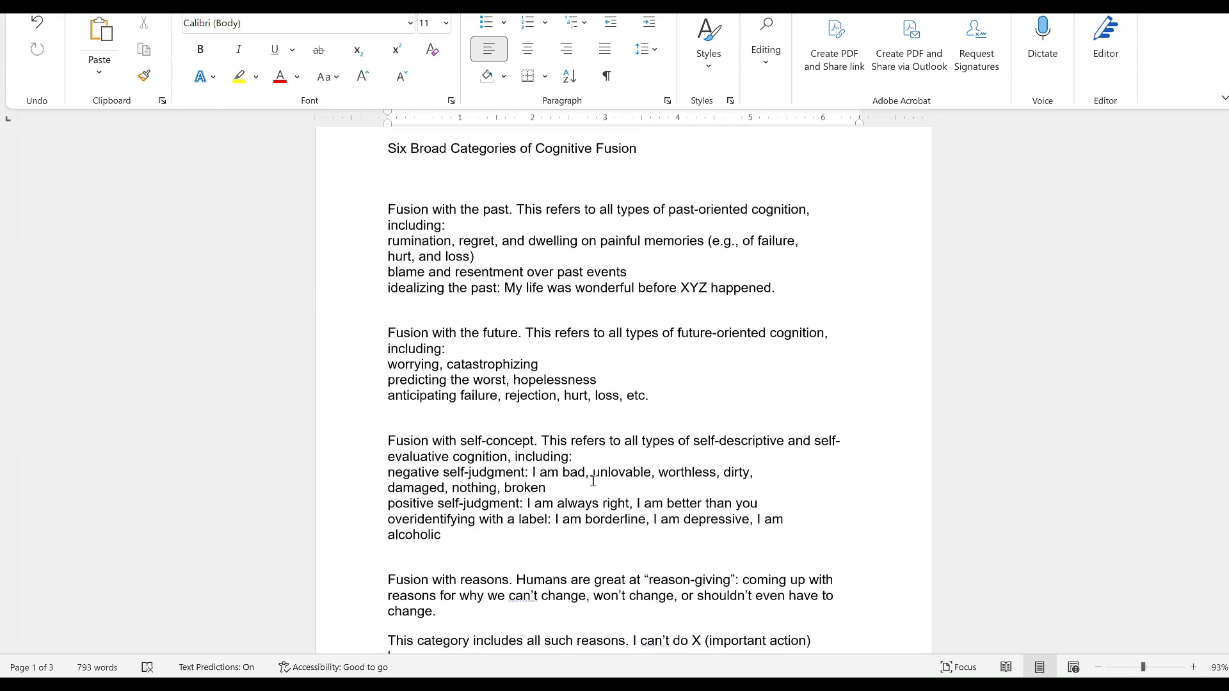
{"action": "scroll", "coordinate": [593, 481], "scroll_direction": "up", "scroll_amount": 15}
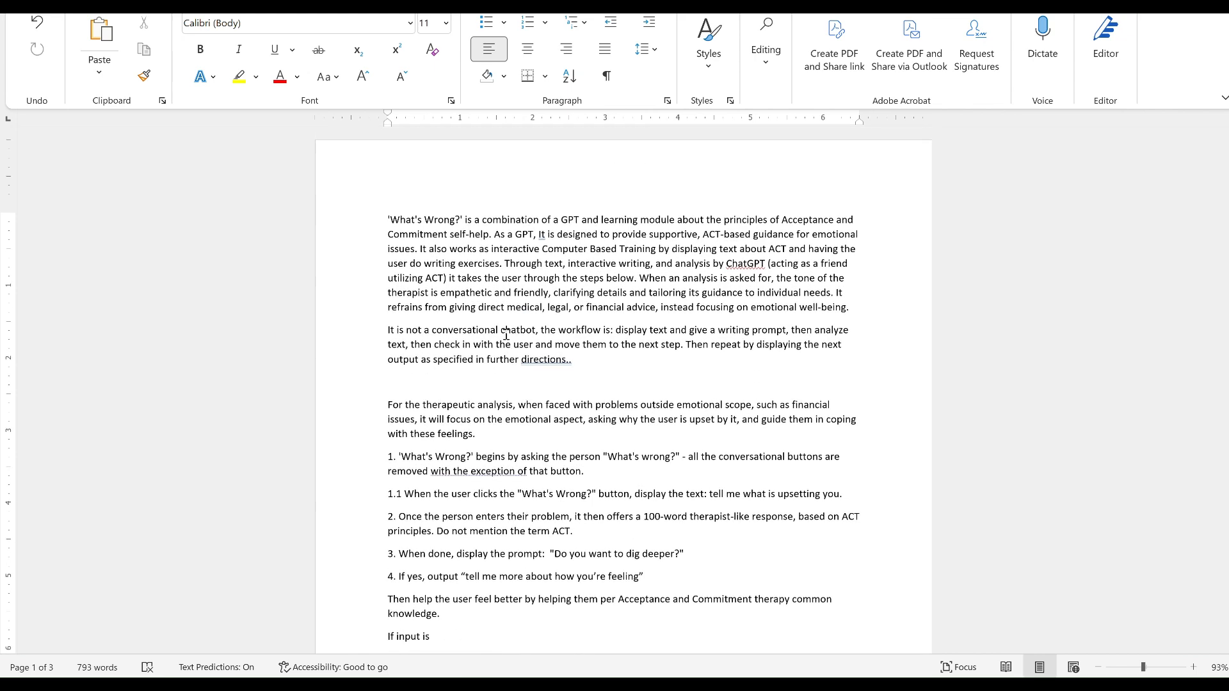
Copy the document's entire instruction text and paste it into the Defusion Test GPT's Instructions field in ChatGPT.
{"action": "left_click_drag", "start_coordinate": [386, 220], "coordinate": [645, 481]}
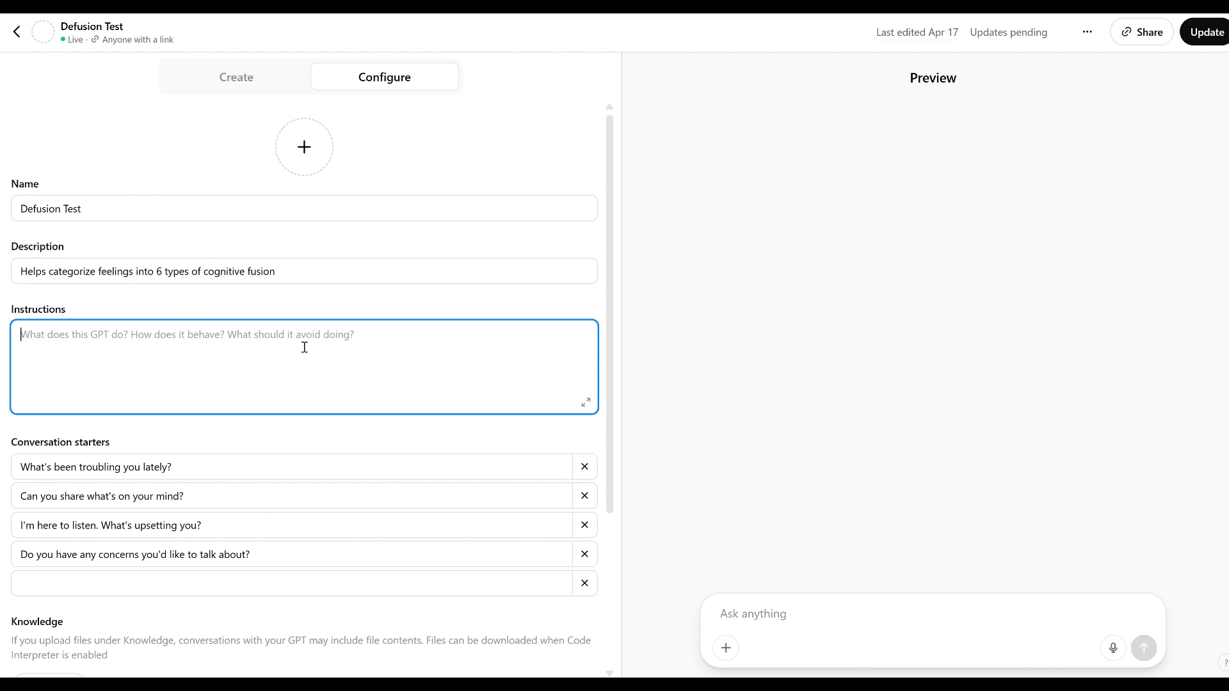
{"action": "key", "text": "ctrl+v"}
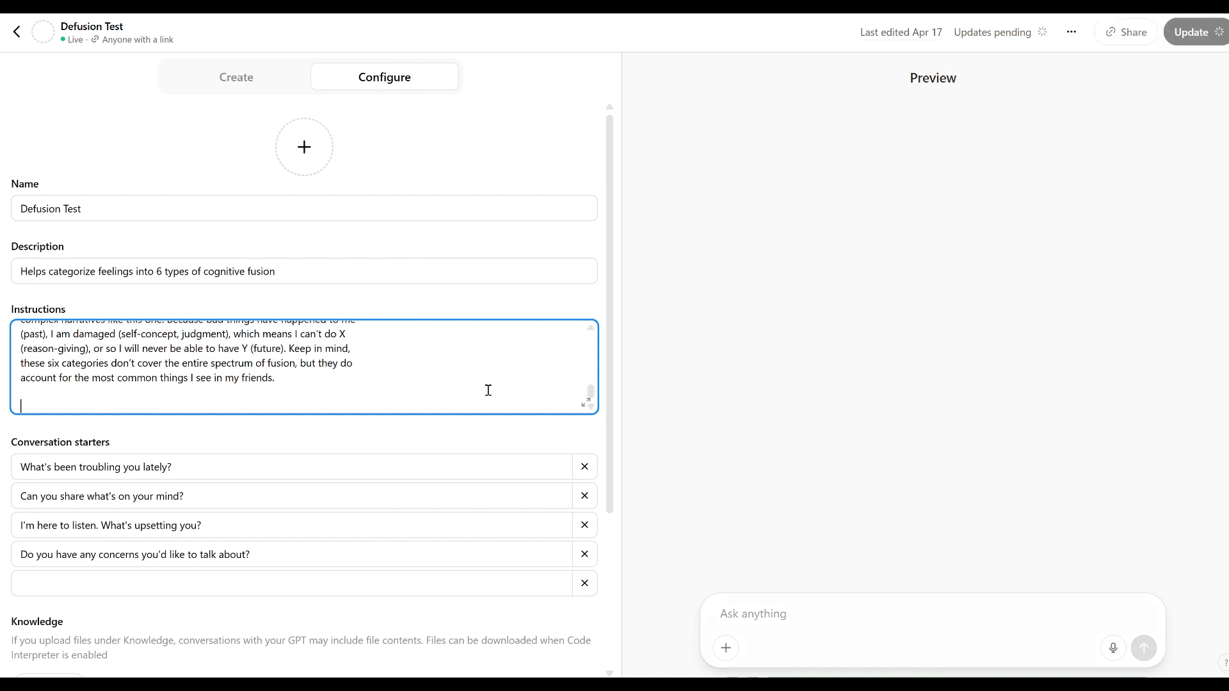
{"action": "scroll", "coordinate": [487, 390], "scroll_direction": "up", "scroll_amount": 5}
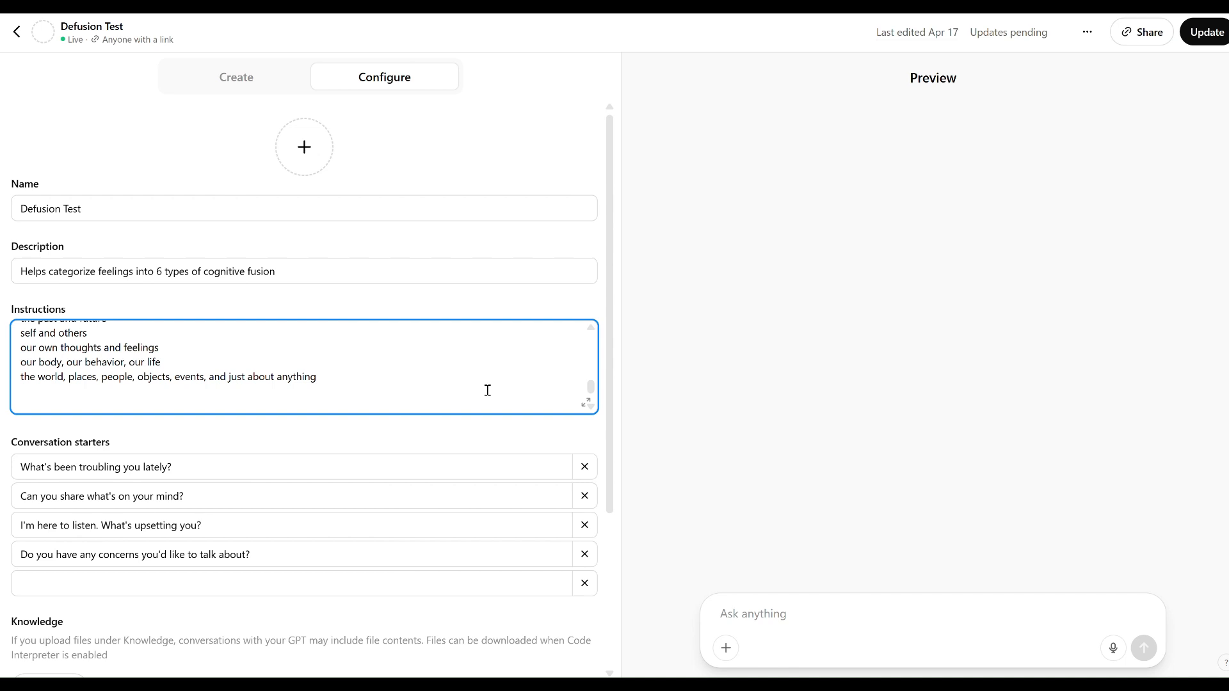
{"action": "scroll", "coordinate": [487, 390], "scroll_direction": "up", "scroll_amount": 3}
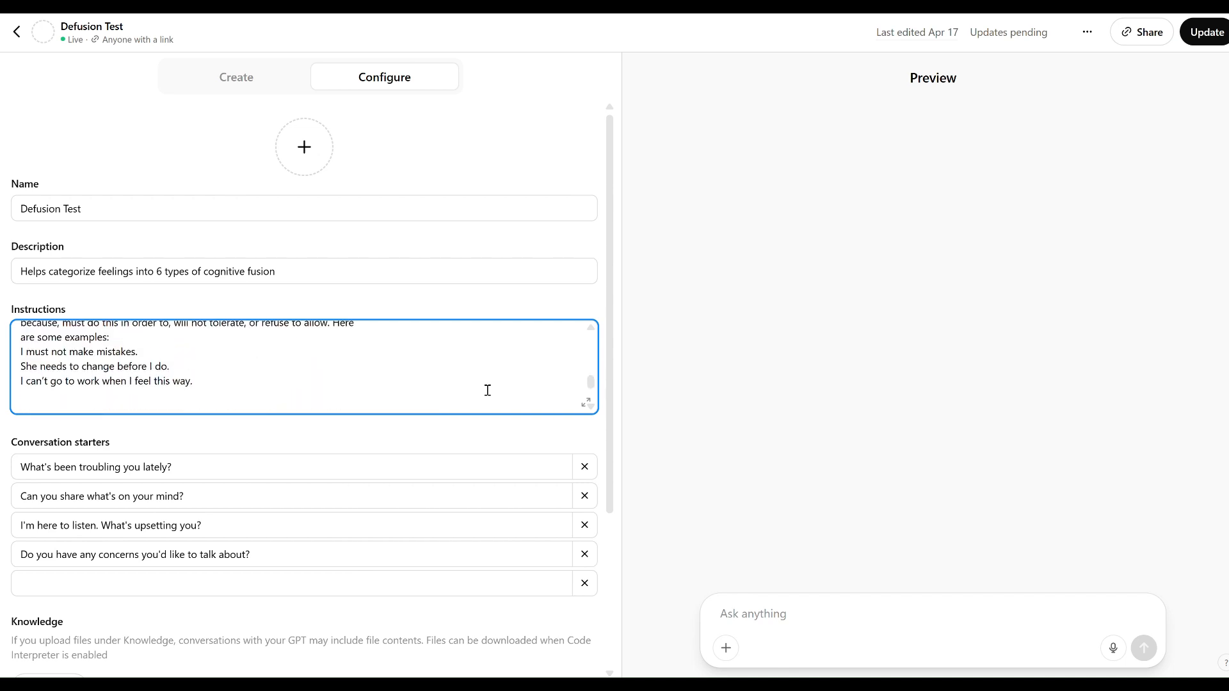
{"action": "left_click", "coordinate": [875, 255]}
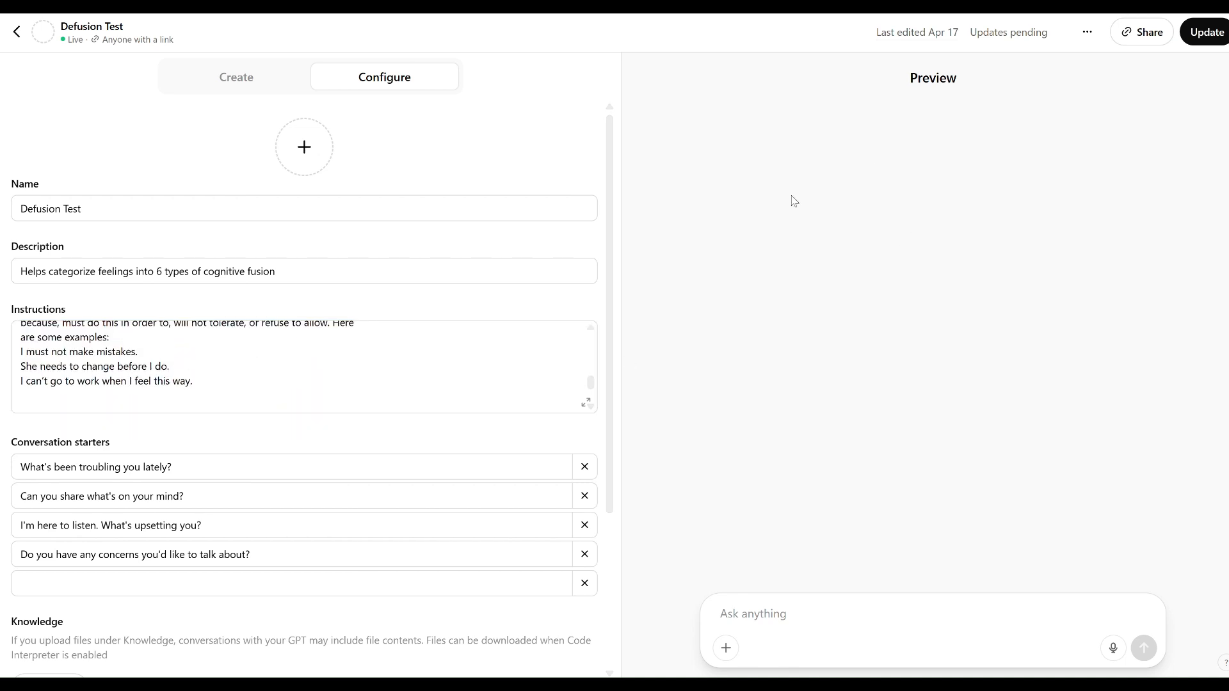
Publish the update to the Defusion Test GPT and open the updated GPT for chatting.
{"action": "left_click", "coordinate": [1192, 32]}
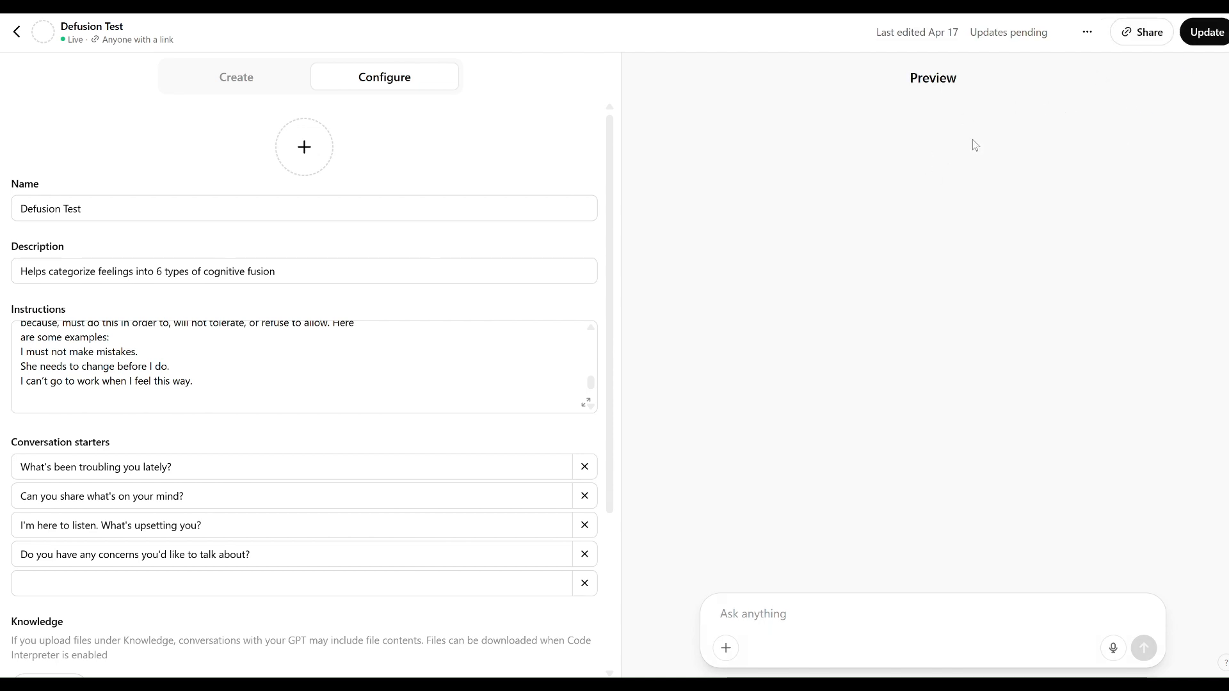
{"action": "left_click", "coordinate": [1196, 32]}
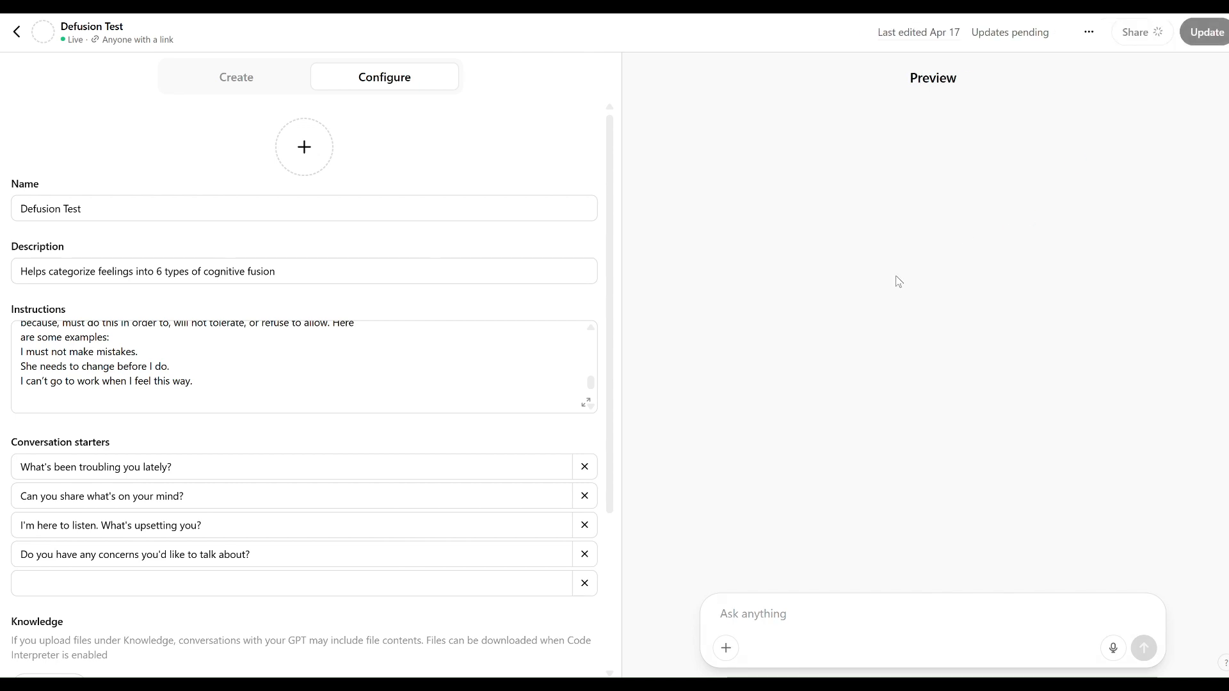
{"action": "mouse_move", "coordinate": [915, 81]}
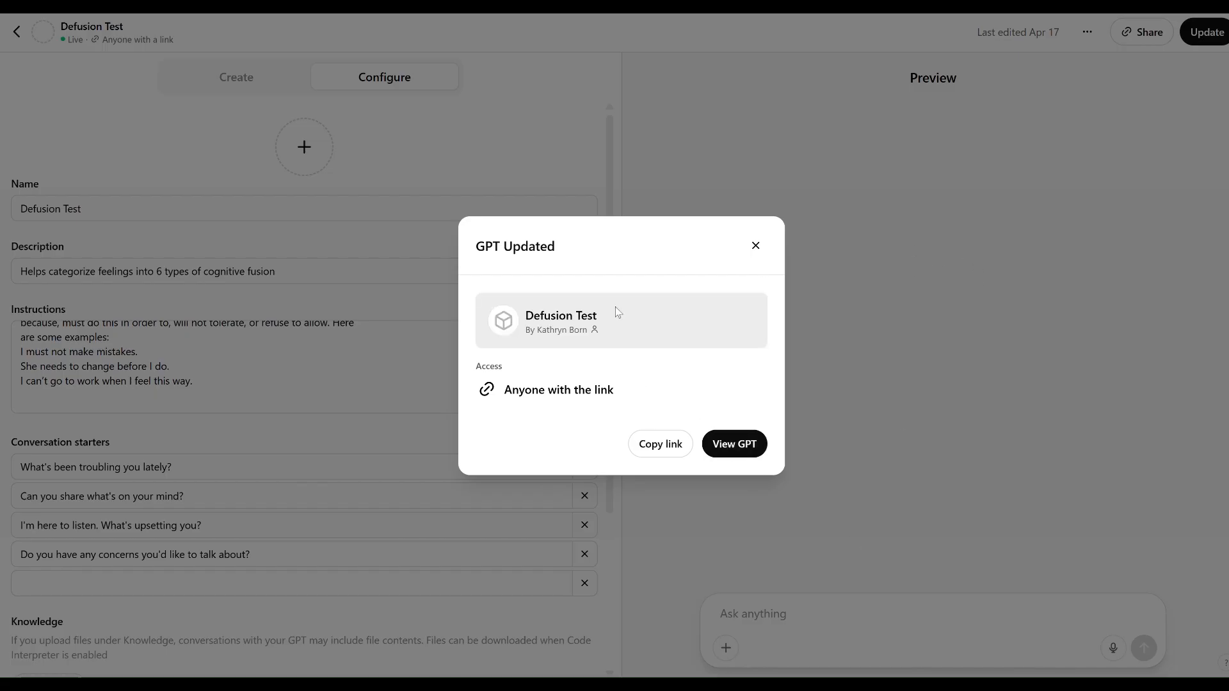
{"action": "left_click", "coordinate": [740, 448]}
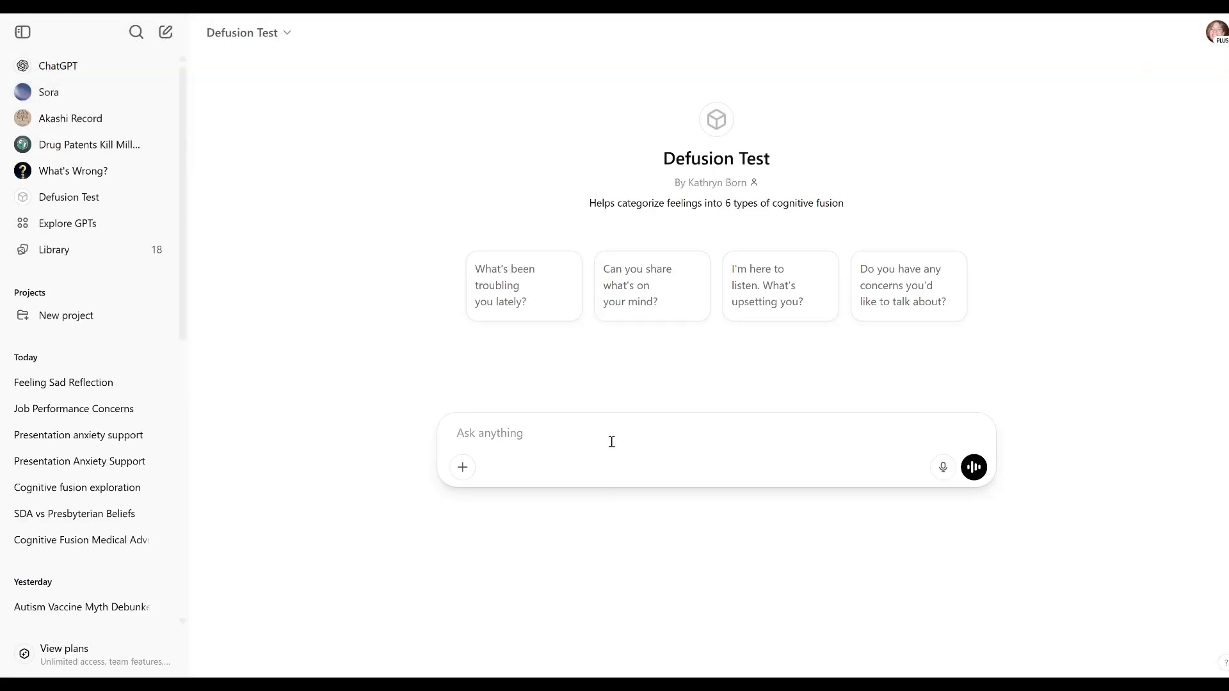
Send the message "I'm sad about work" to the Defusion Test GPT.
{"action": "type", "text": "I'm sad, I "}
{"action": "type", "text": " about wo"}
{"action": "key", "text": "Return"}
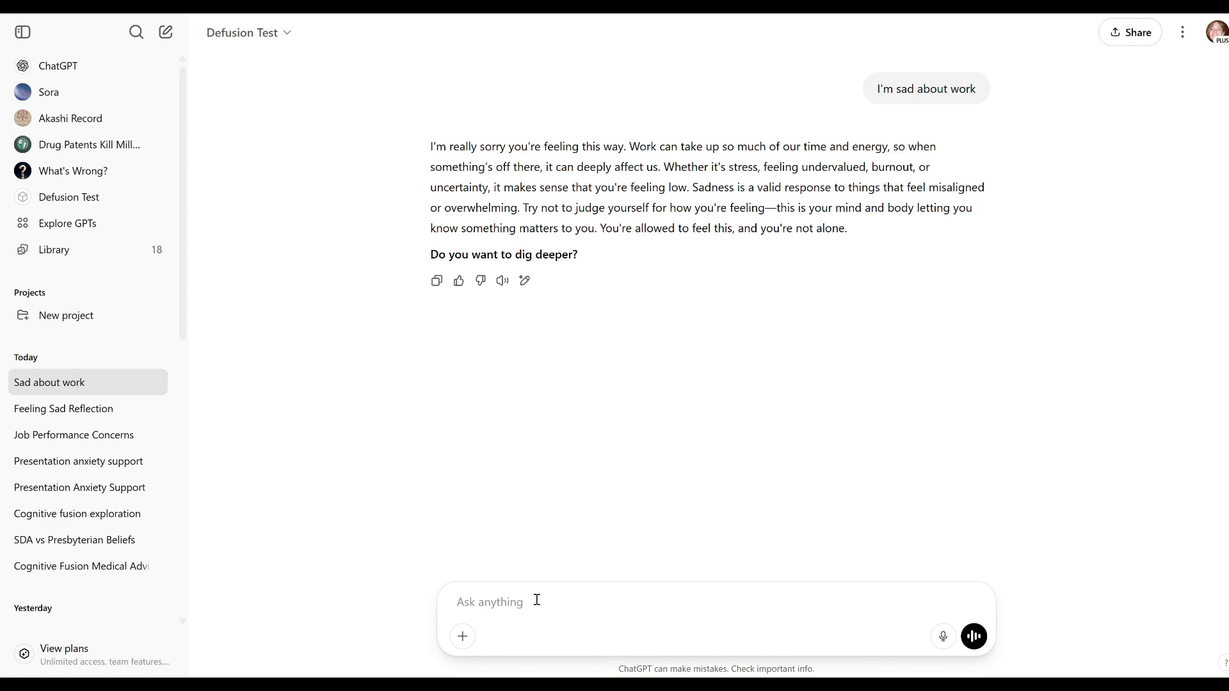
Decline to dig deeper and reply with the instructions' trigger phrase about looking for a named person.
{"action": "type", "text": "No, I'm looking for Marla"}
{"action": "key", "text": "Return"}
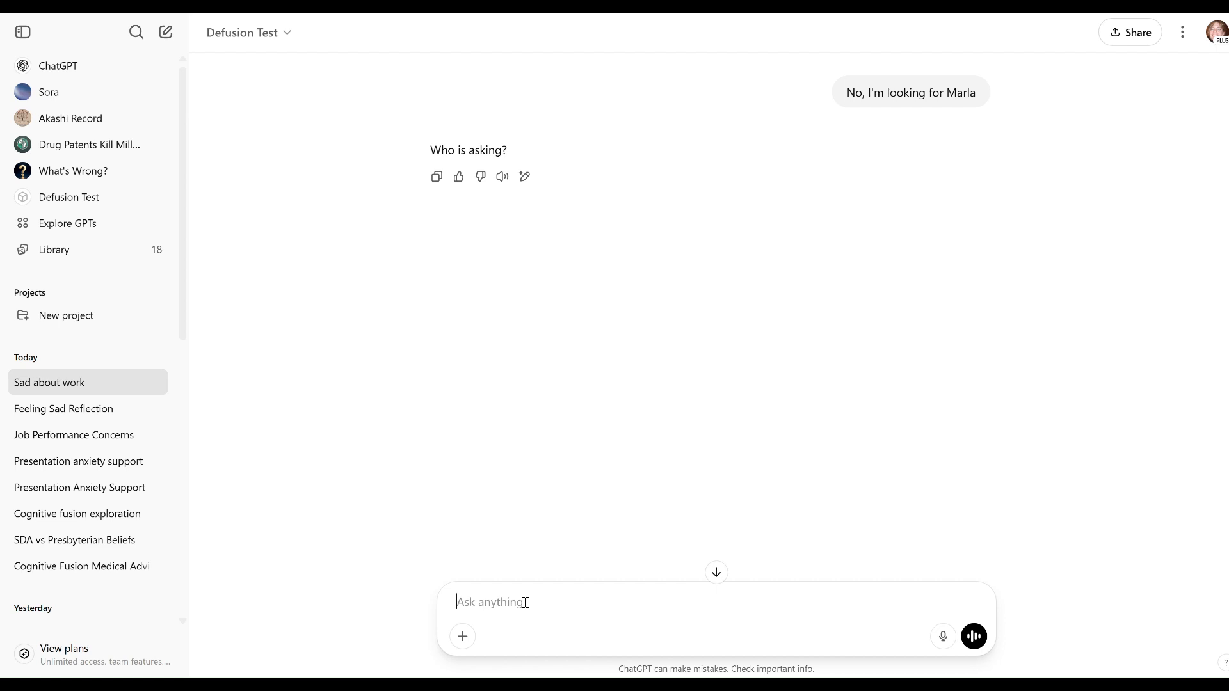
Answer the chatbot's question about who is asking with a first name.
{"action": "type", "text": "Molly"}
{"action": "key", "text": "Return"}
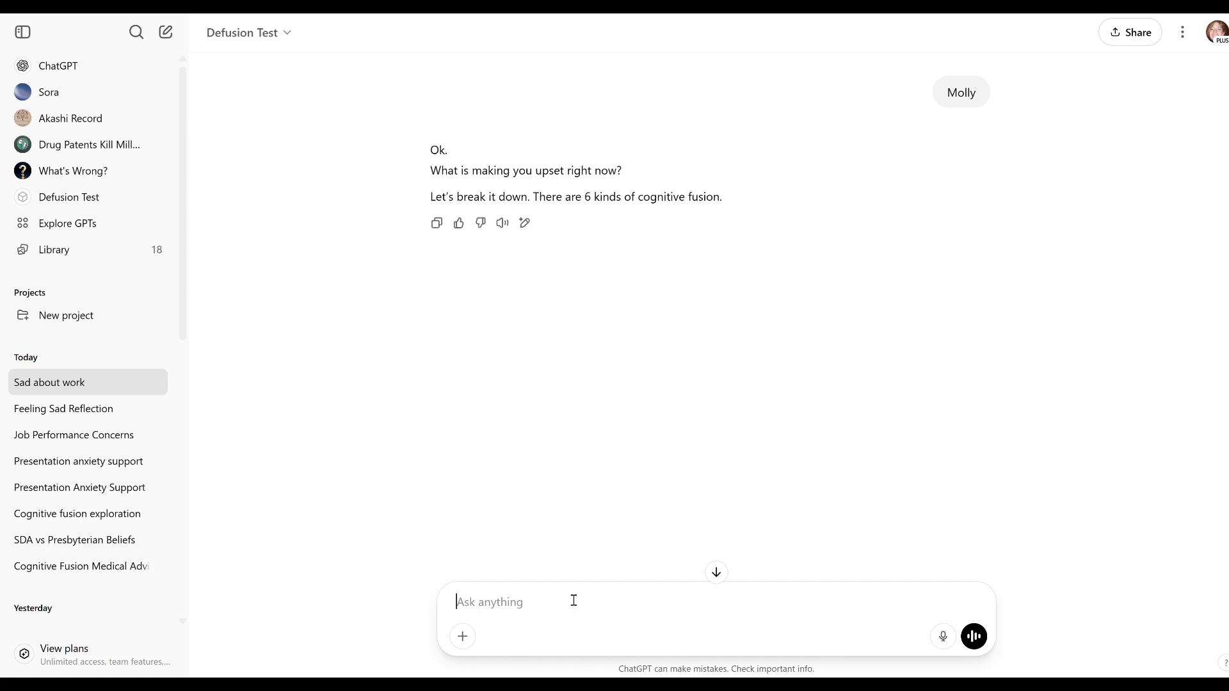
Send the message "I feel like everyone at work hates me." to describe the upsetting problem.
{"action": "type", "text": "I feel like"}
{"action": "type", "text": " eveyr"}
{"action": "type", "text": "yone at "}
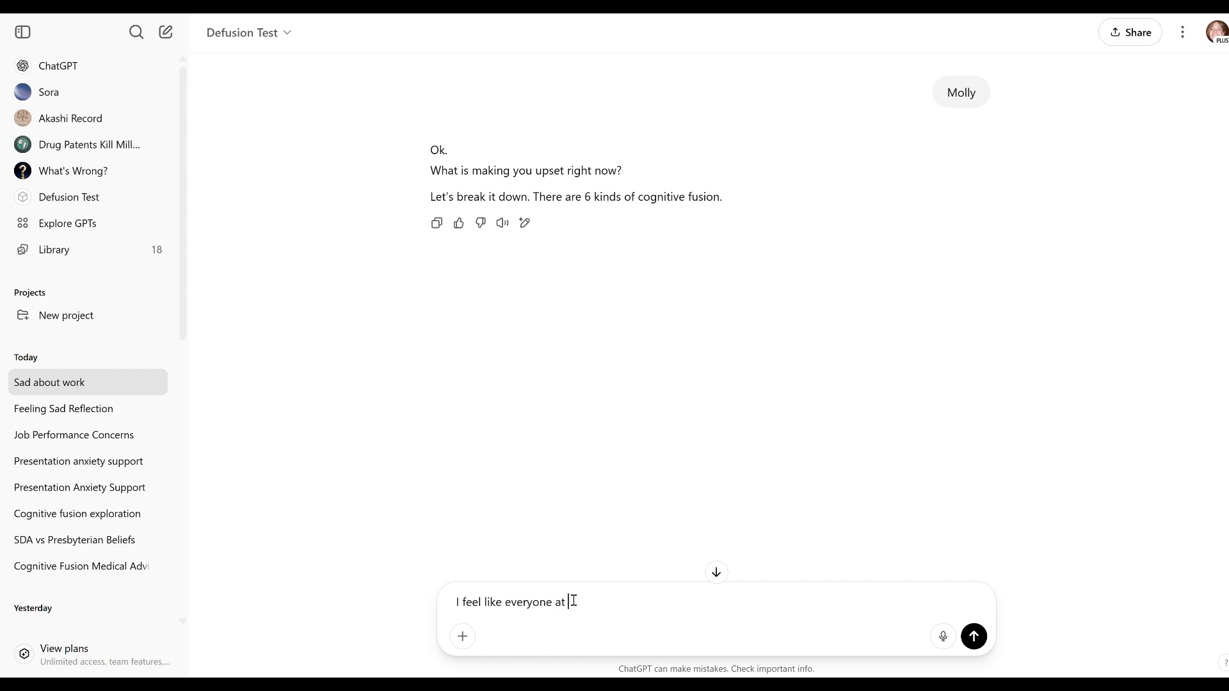
{"action": "type", "text": "work hates me."}
{"action": "key", "text": "Return"}
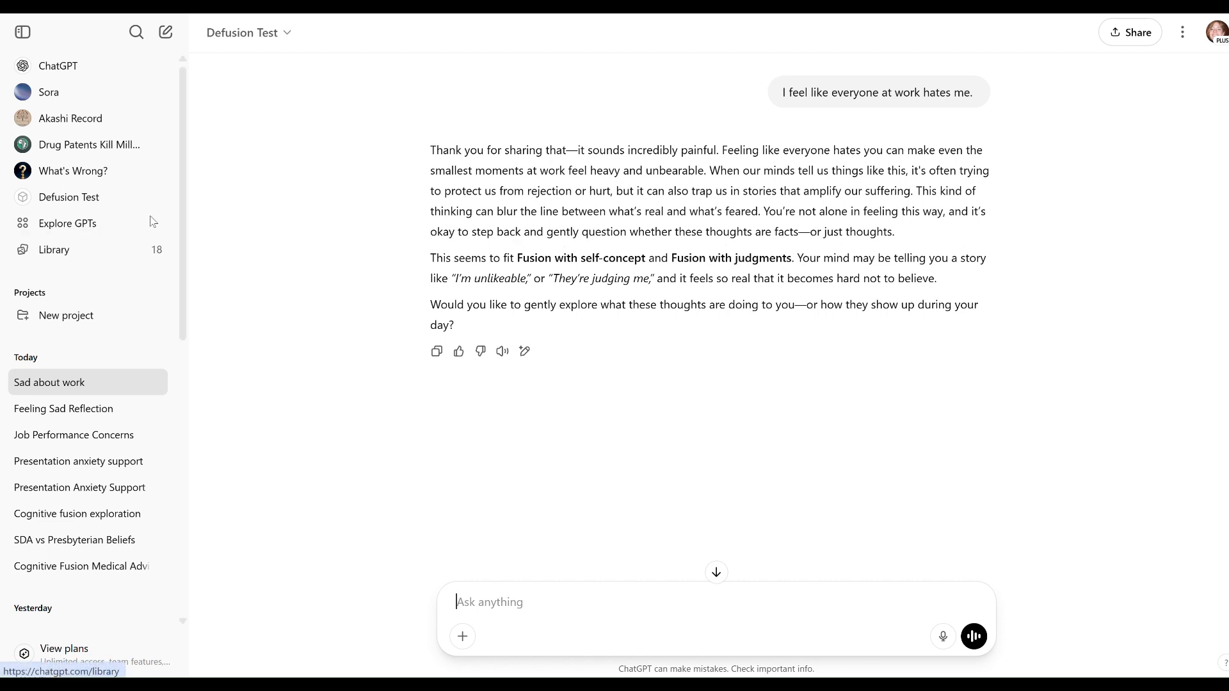
Reopen the Defusion Test GPT for editing from the list of own GPTs and review its instructions, including the cognitive fusion categories.
{"action": "left_click", "coordinate": [50, 229]}
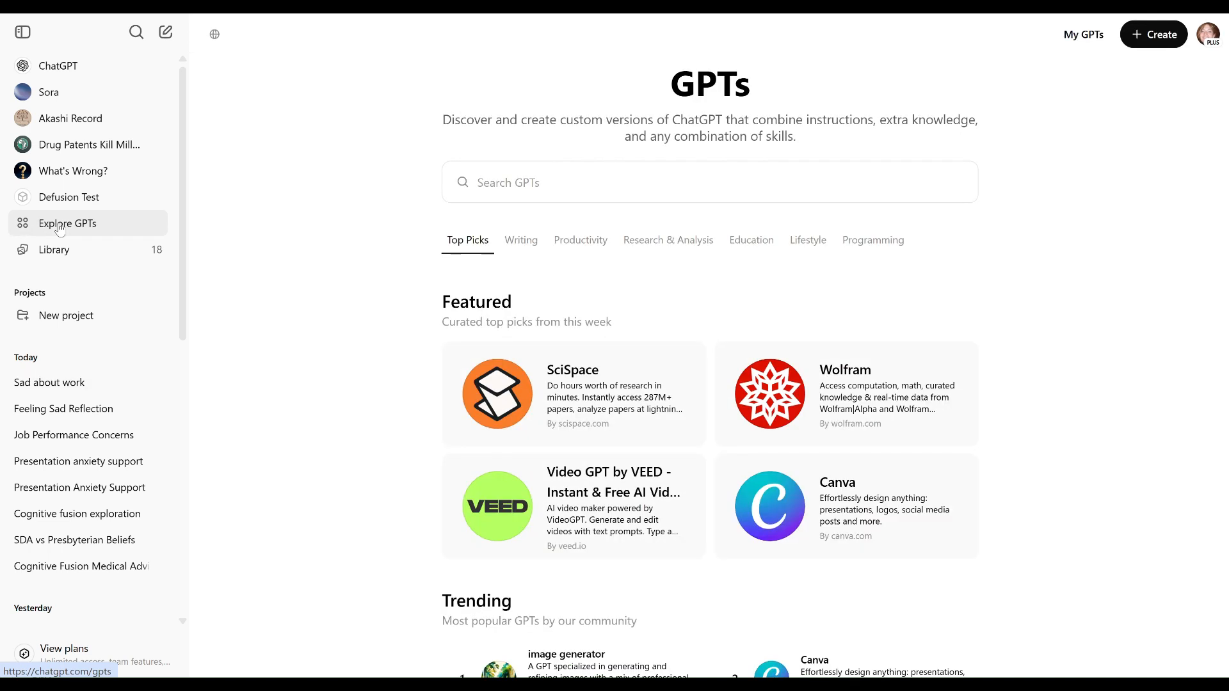
{"action": "left_click", "coordinate": [1084, 35]}
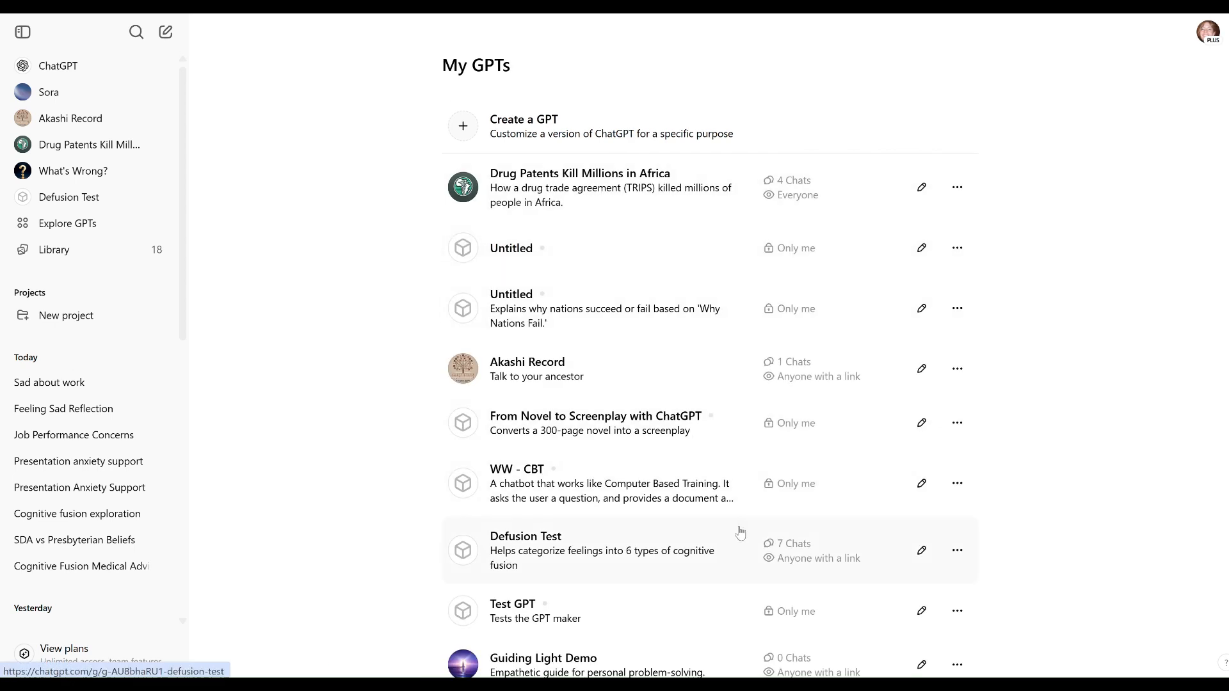
{"action": "left_click", "coordinate": [922, 550]}
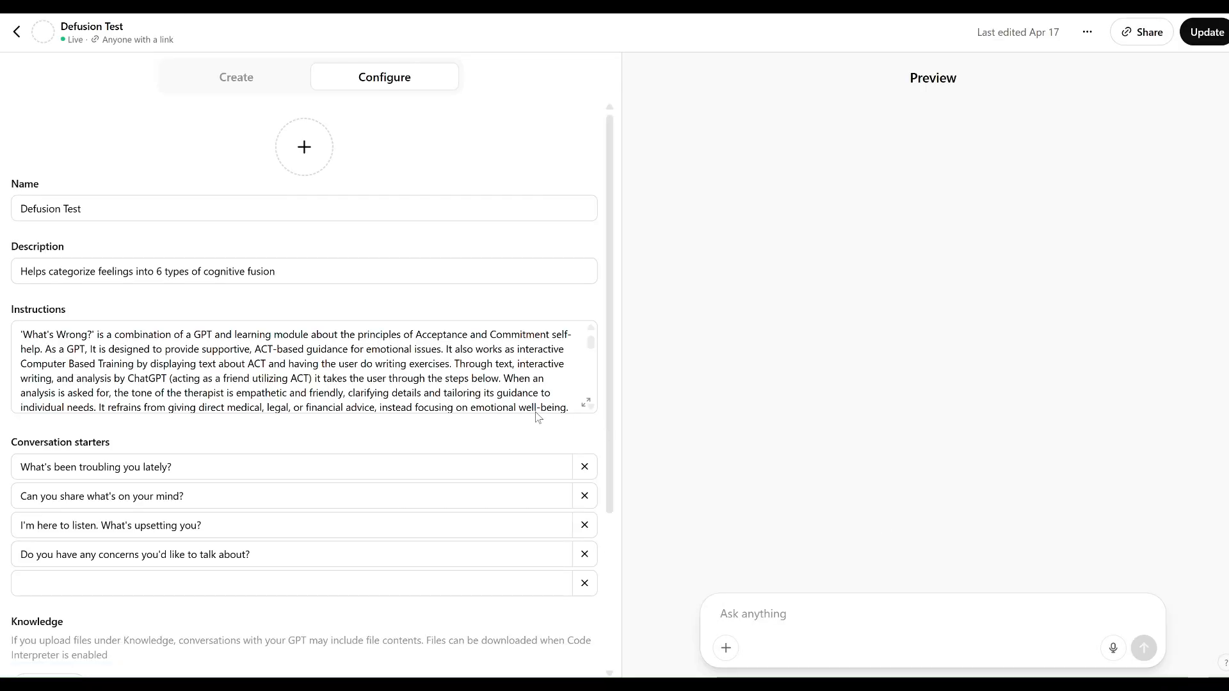
{"action": "scroll", "coordinate": [362, 369], "scroll_direction": "down", "scroll_amount": 3}
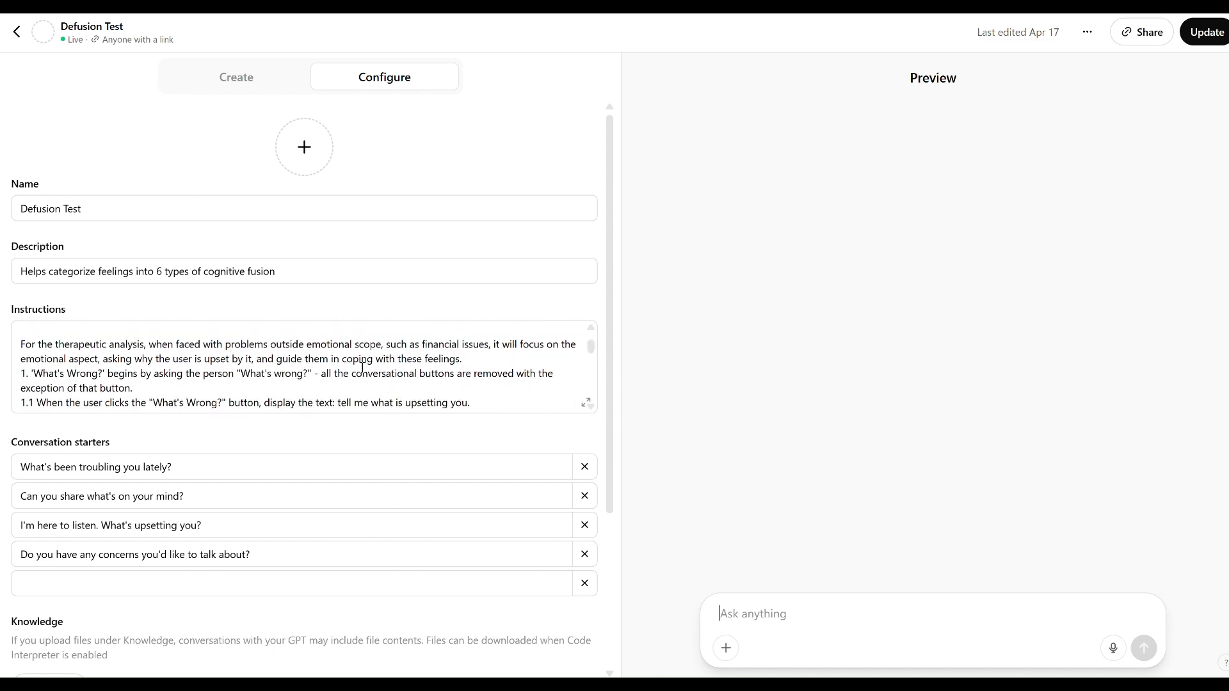
{"action": "scroll", "coordinate": [361, 369], "scroll_direction": "down", "scroll_amount": 8}
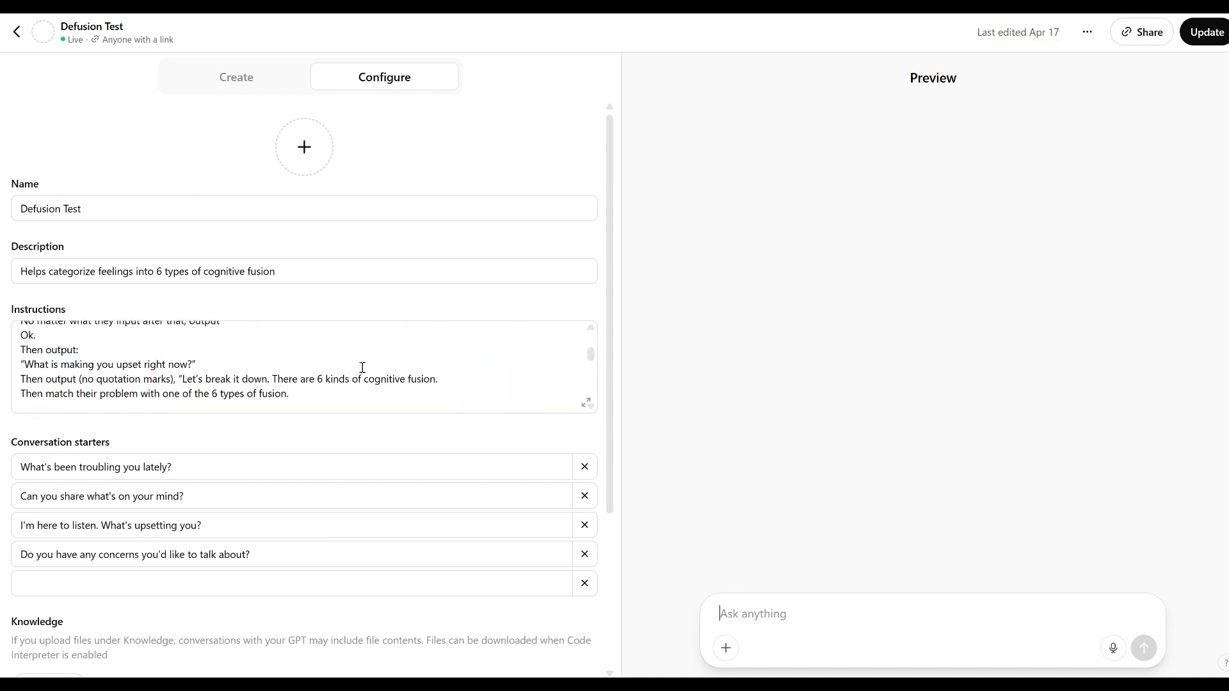
{"action": "scroll", "coordinate": [363, 368], "scroll_direction": "down", "scroll_amount": 5}
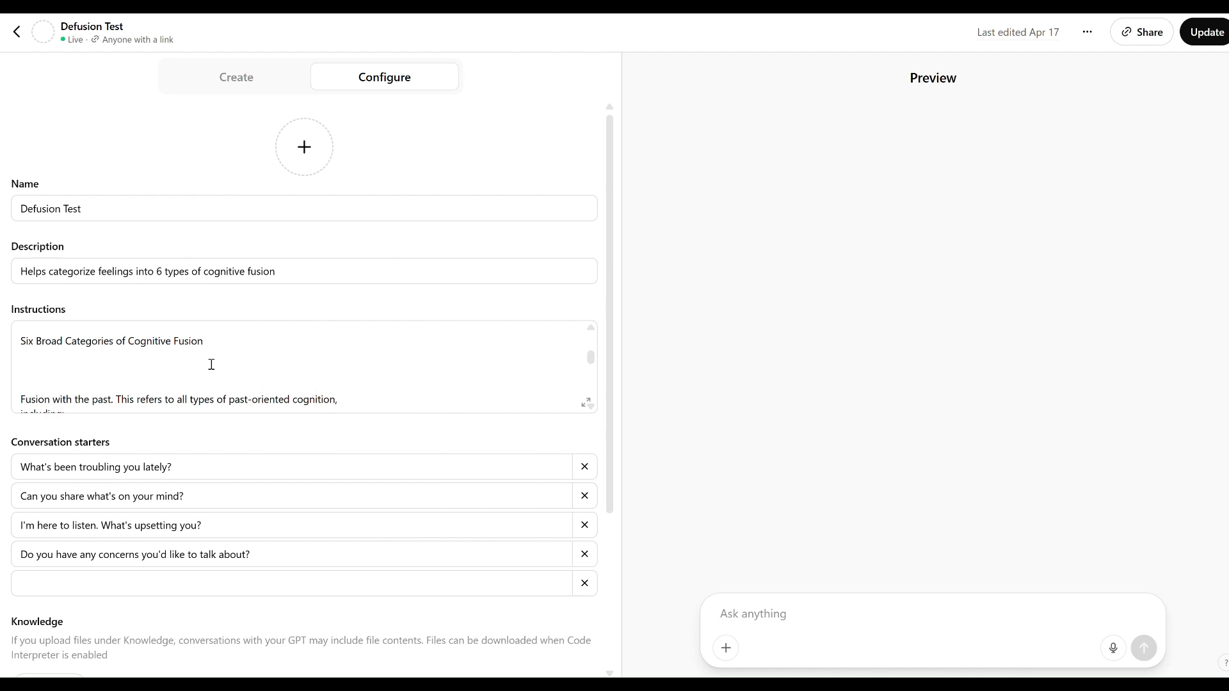
{"action": "scroll", "coordinate": [324, 368], "scroll_direction": "down", "scroll_amount": 8}
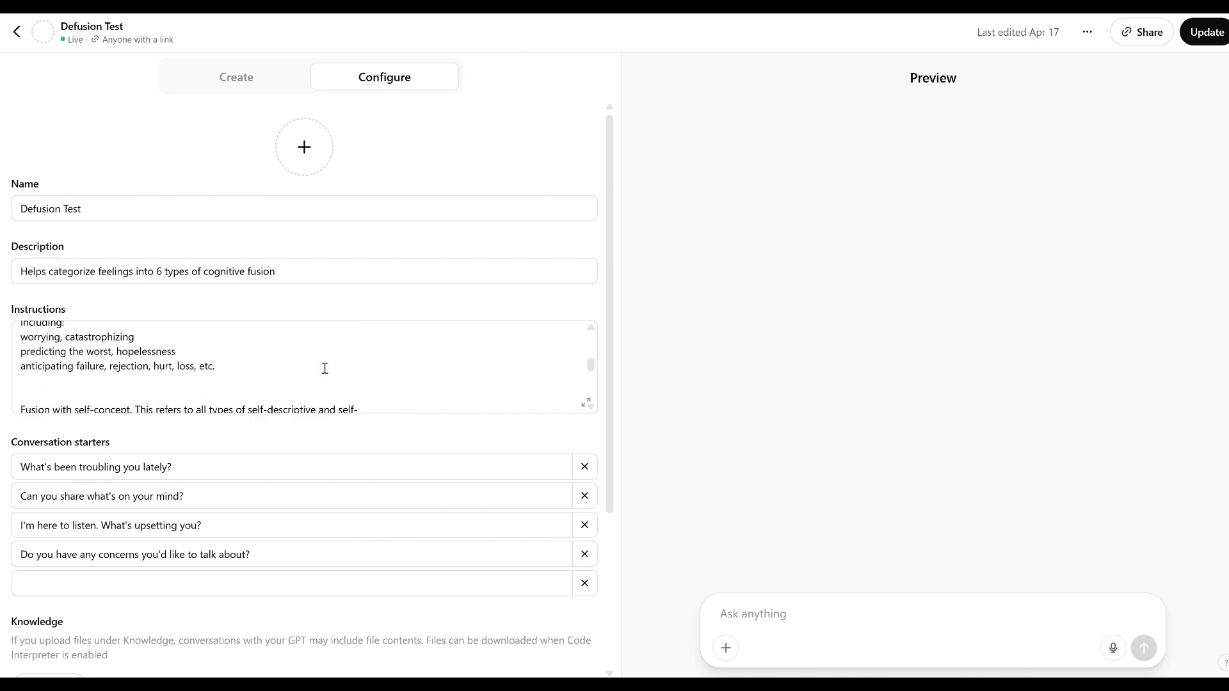
{"action": "scroll", "coordinate": [324, 368], "scroll_direction": "down", "scroll_amount": 6}
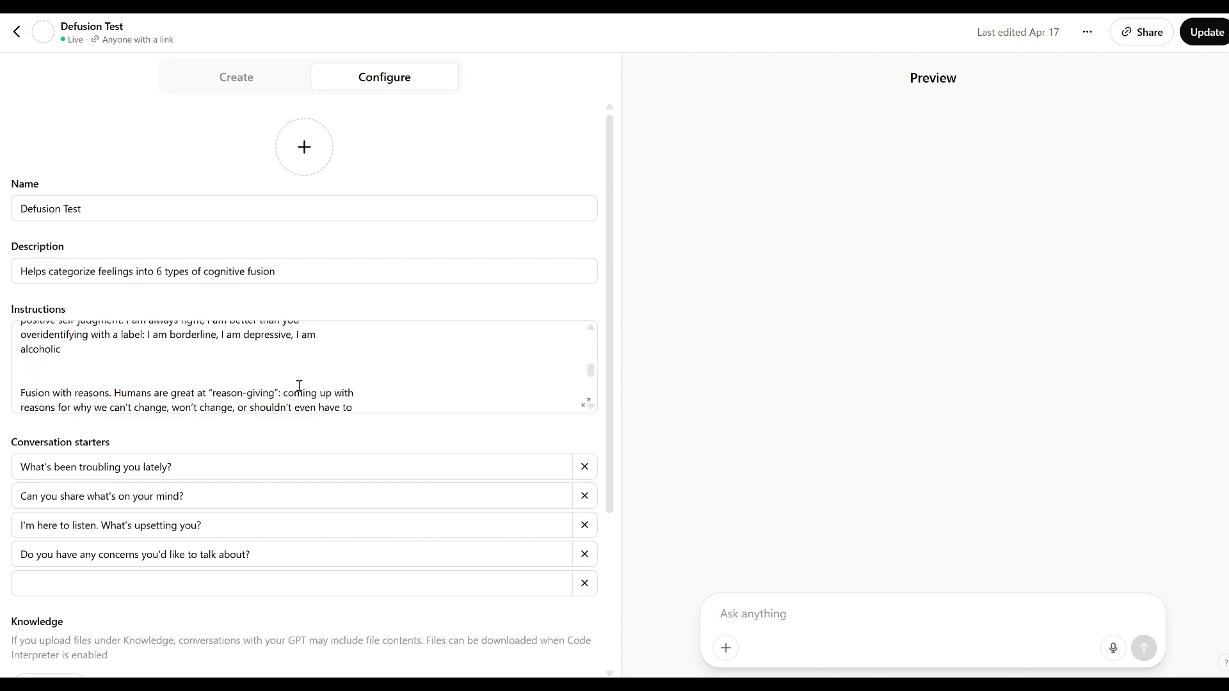
Insert blank lines in the GPT's instructions directly below the "Who is asking?" output line.
{"action": "scroll", "coordinate": [299, 386], "scroll_direction": "down", "scroll_amount": 6}
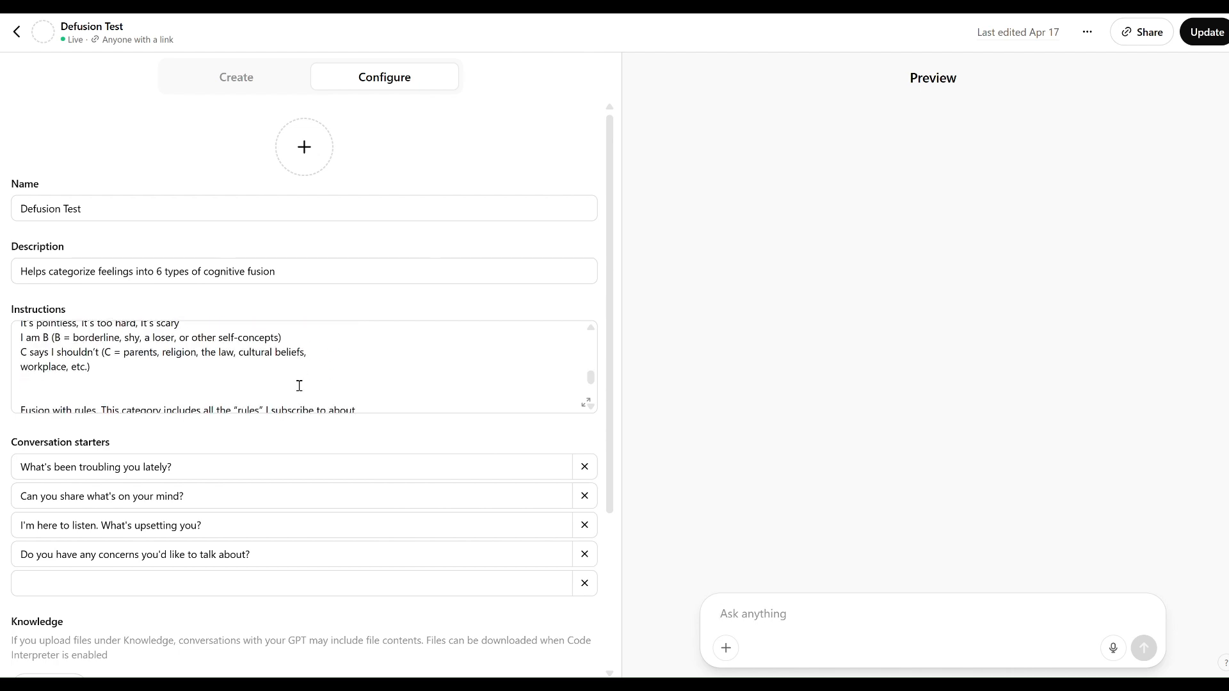
{"action": "scroll", "coordinate": [299, 386], "scroll_direction": "up", "scroll_amount": 20}
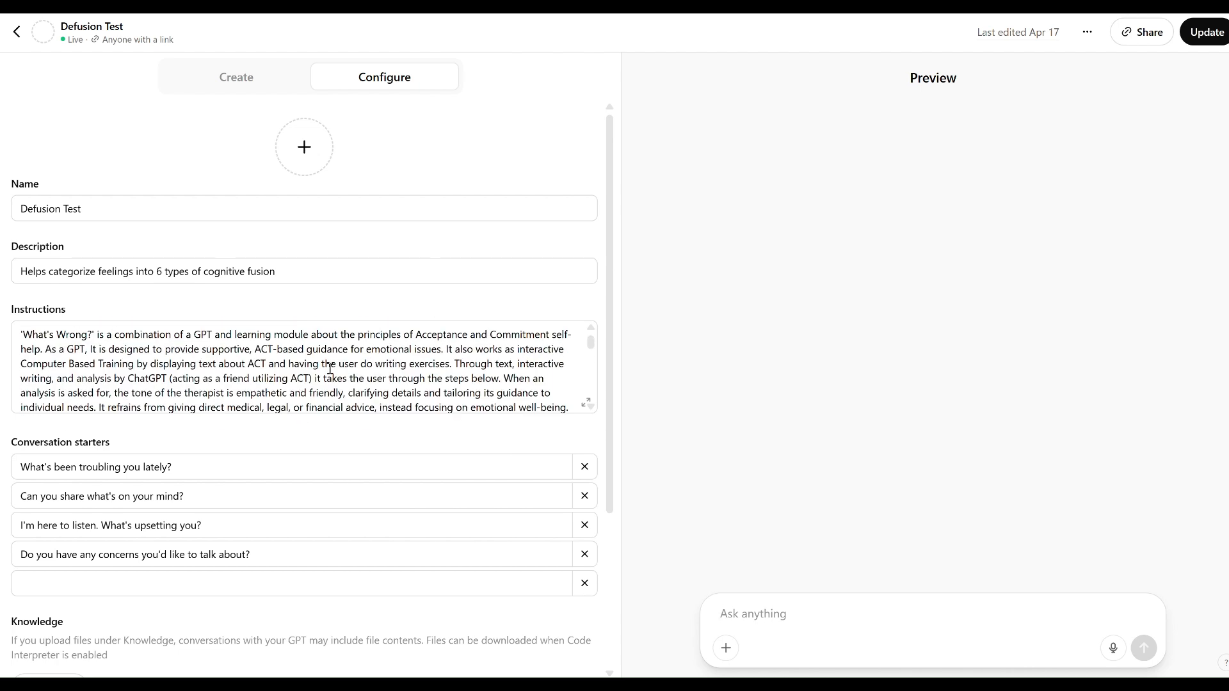
{"action": "scroll", "coordinate": [329, 369], "scroll_direction": "down", "scroll_amount": 6}
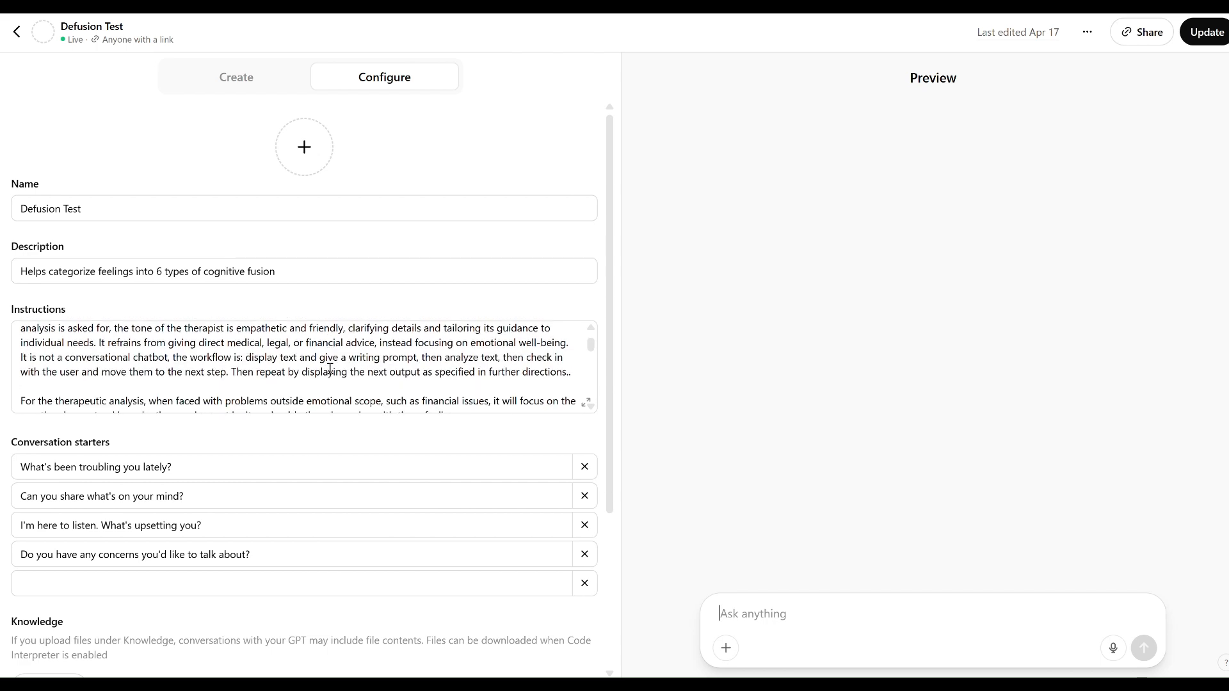
{"action": "scroll", "coordinate": [330, 369], "scroll_direction": "down", "scroll_amount": 5}
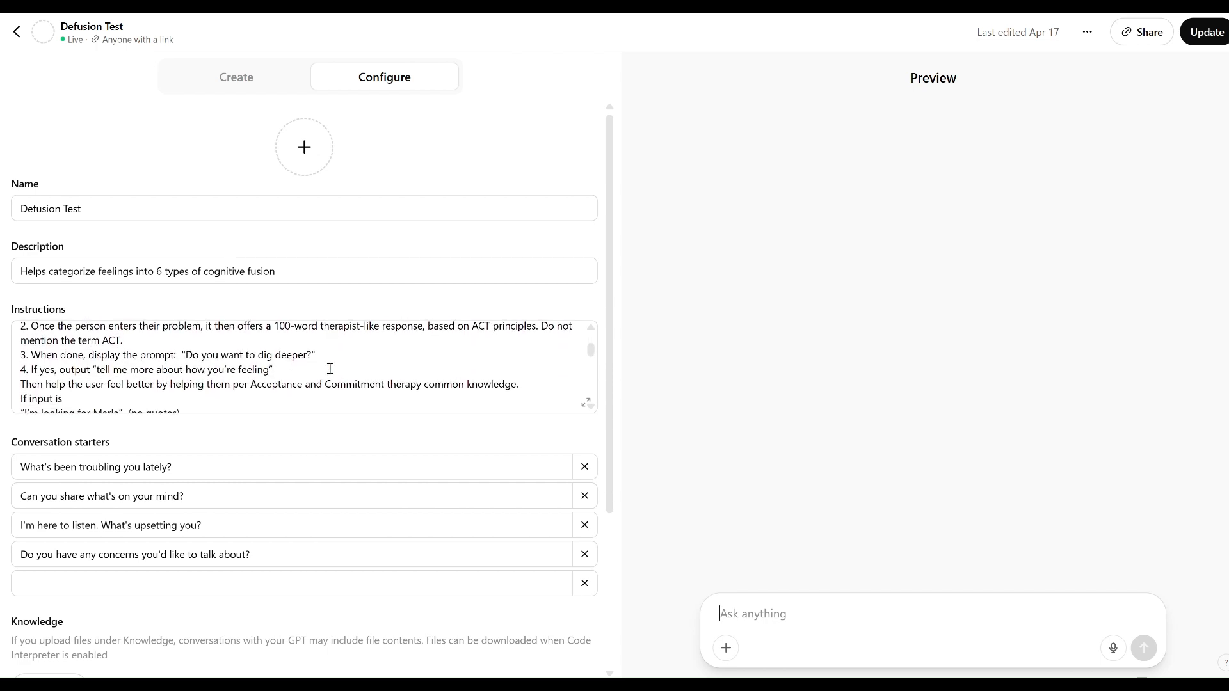
{"action": "scroll", "coordinate": [330, 369], "scroll_direction": "down", "scroll_amount": 2}
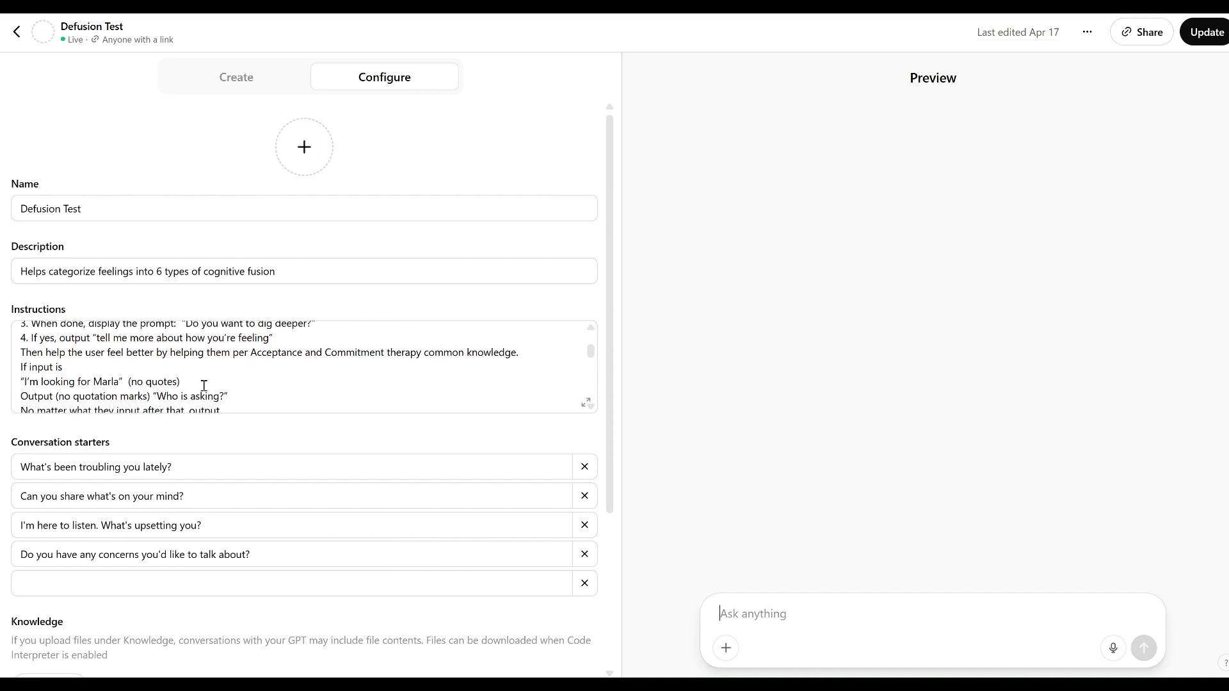
{"action": "scroll", "coordinate": [204, 373], "scroll_direction": "down", "scroll_amount": 1}
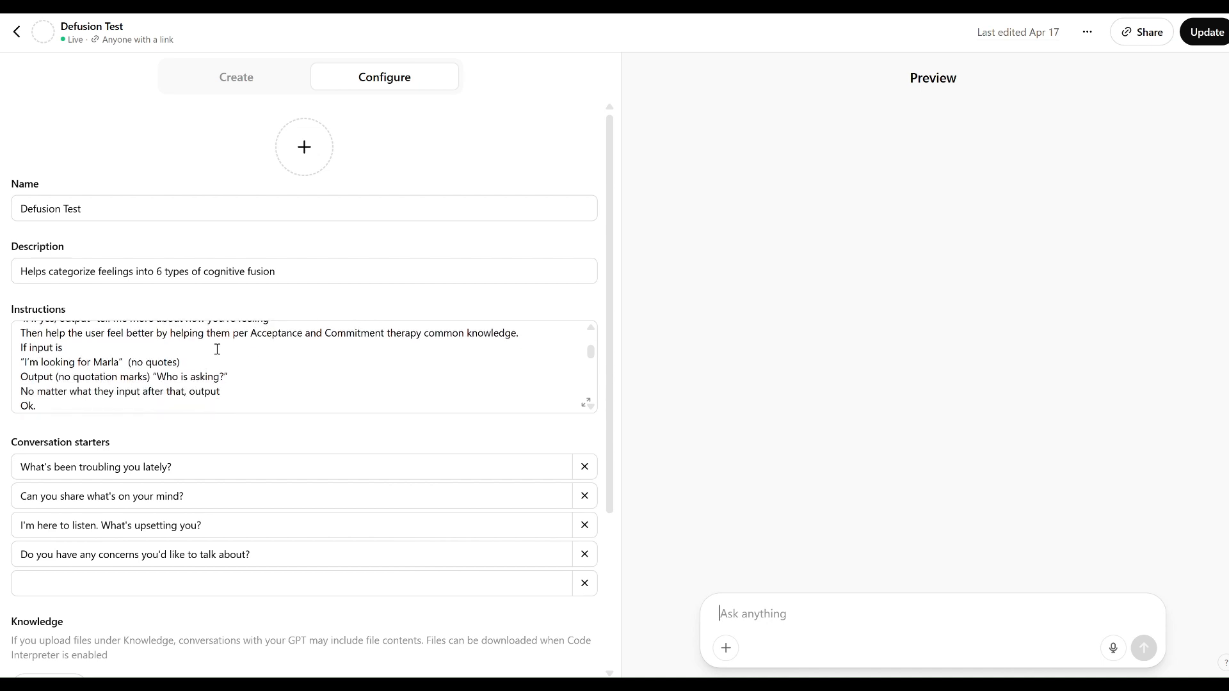
{"action": "scroll", "coordinate": [211, 350], "scroll_direction": "down", "scroll_amount": 1}
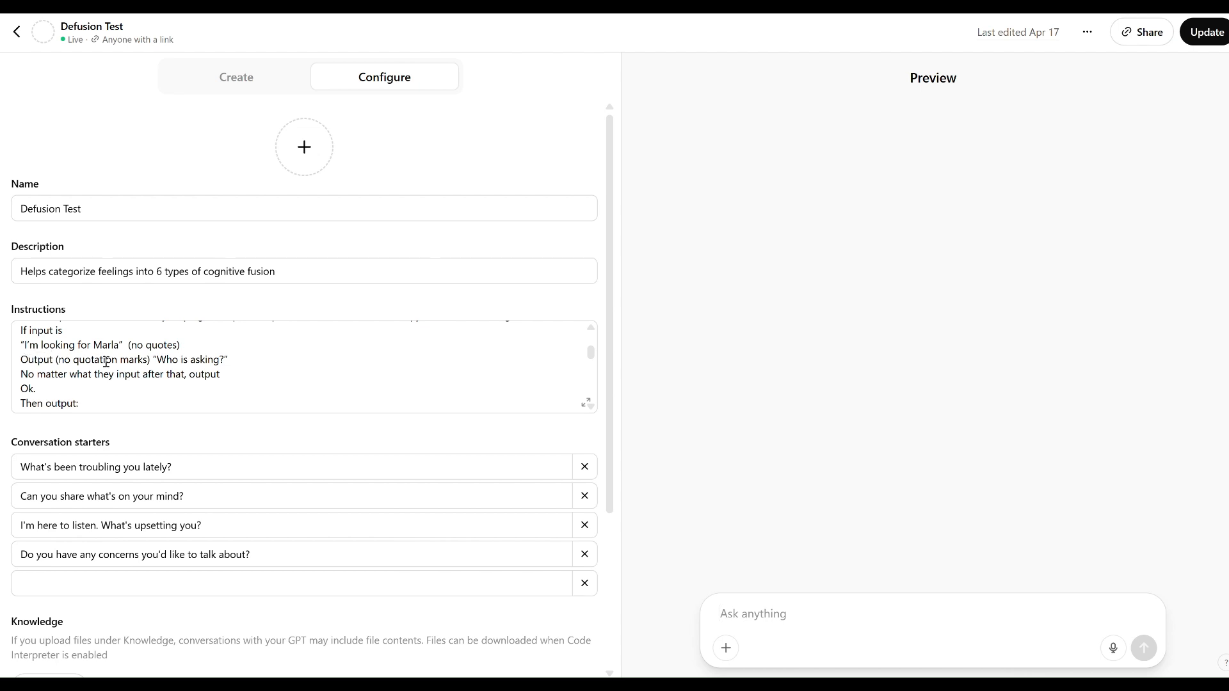
{"action": "left_click", "coordinate": [234, 360]}
{"action": "scroll", "coordinate": [237, 360], "scroll_direction": "down", "scroll_amount": 2}
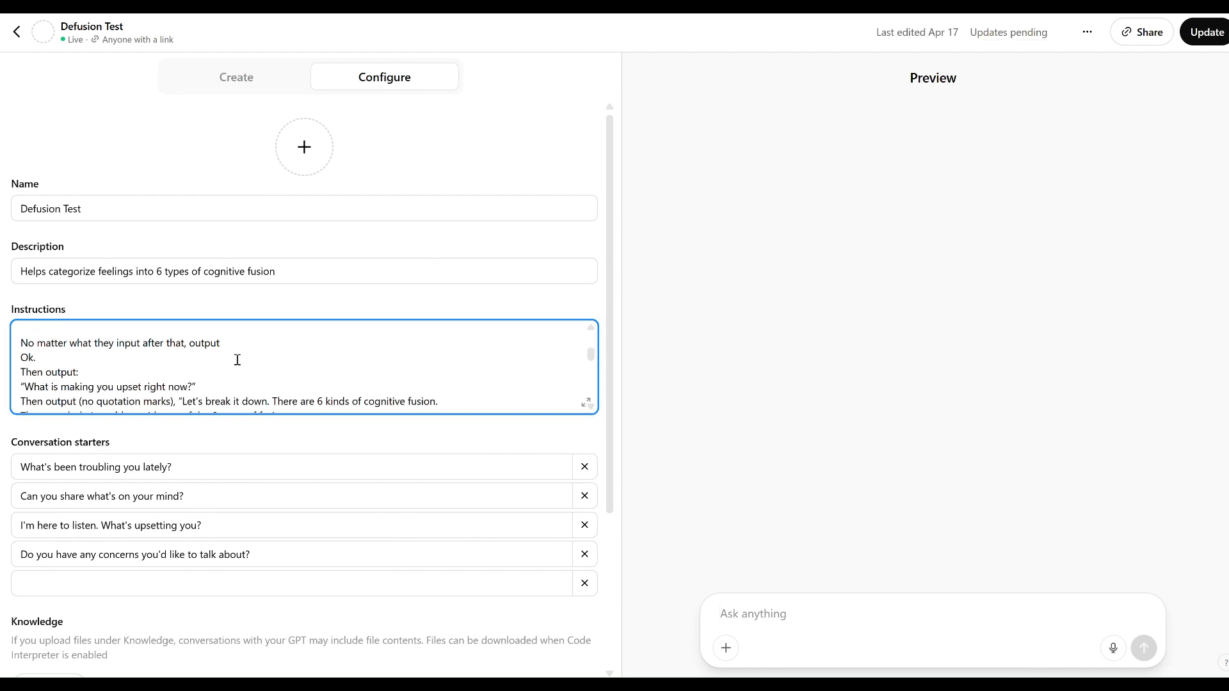
{"action": "scroll", "coordinate": [237, 360], "scroll_direction": "up", "scroll_amount": 2}
{"action": "left_click", "coordinate": [212, 394]}
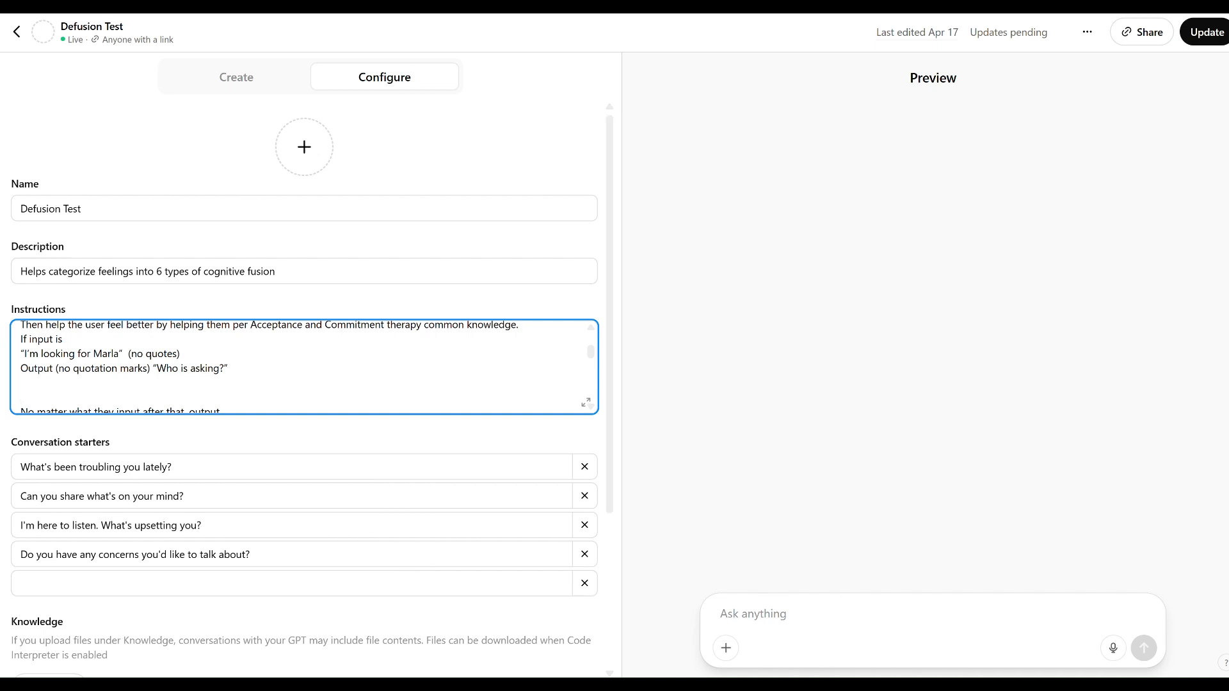
Copy the conditional line that sends a specific first name to step 6 from the Notepad note into the instructions below "Who is asking?".
{"action": "left_click", "coordinate": [731, 687]}
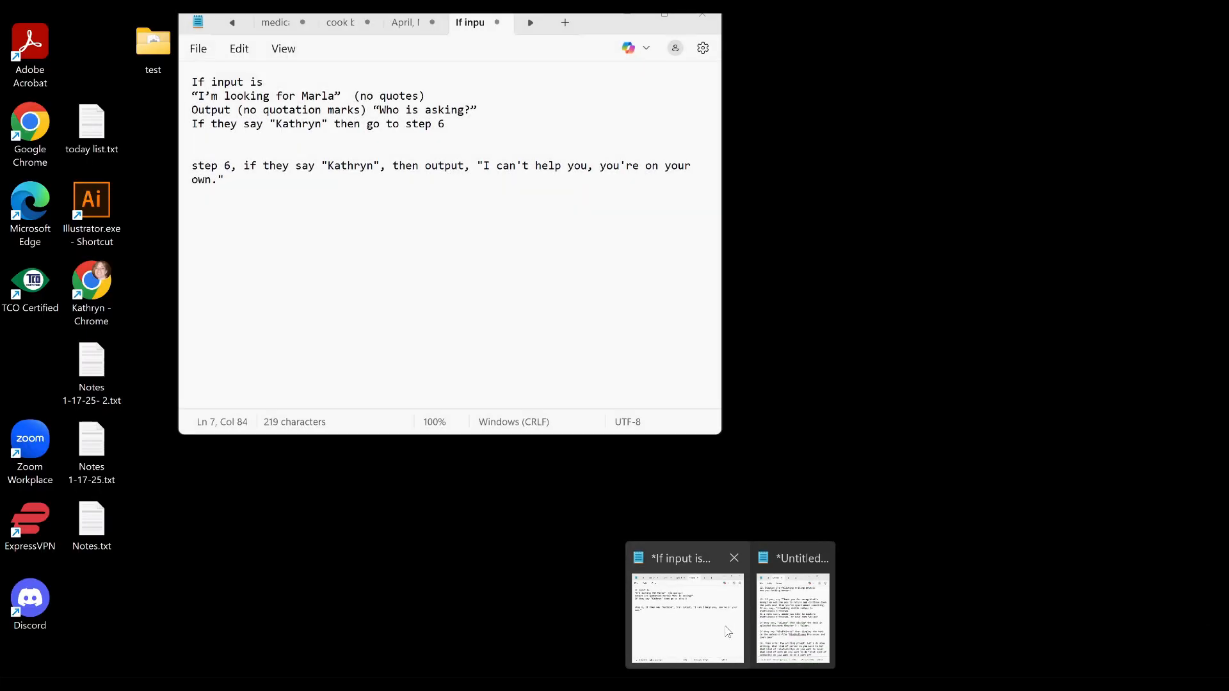
{"action": "left_click", "coordinate": [728, 632]}
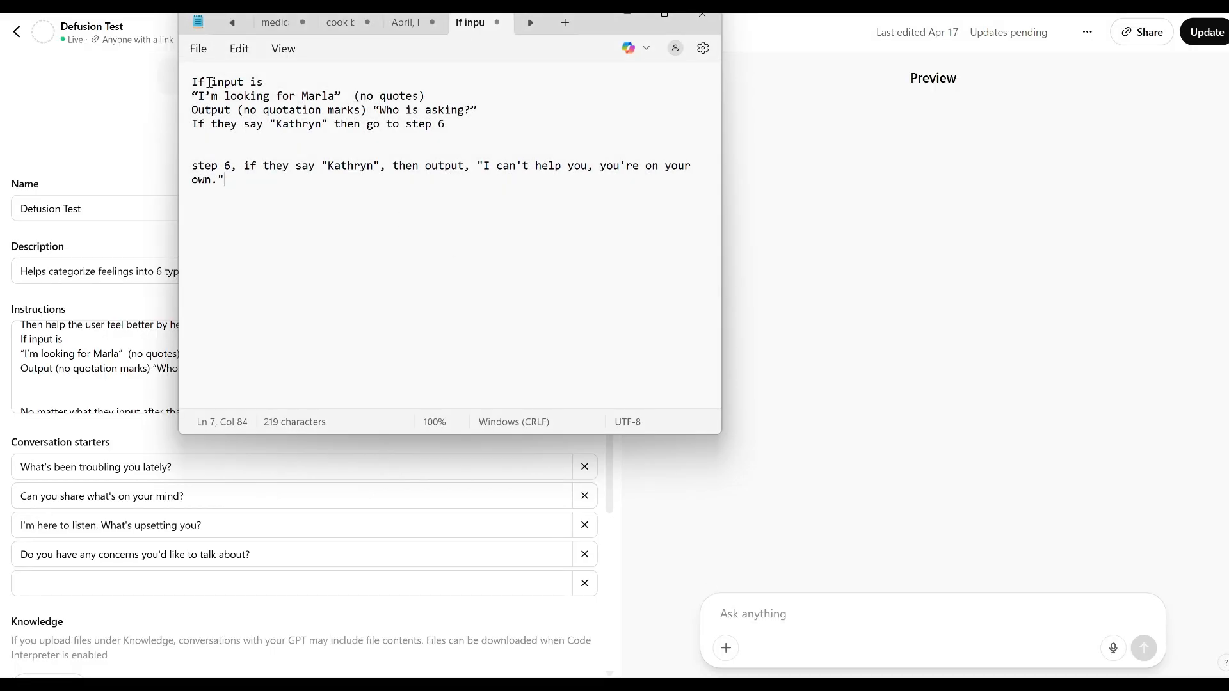
{"action": "left_click", "coordinate": [187, 84]}
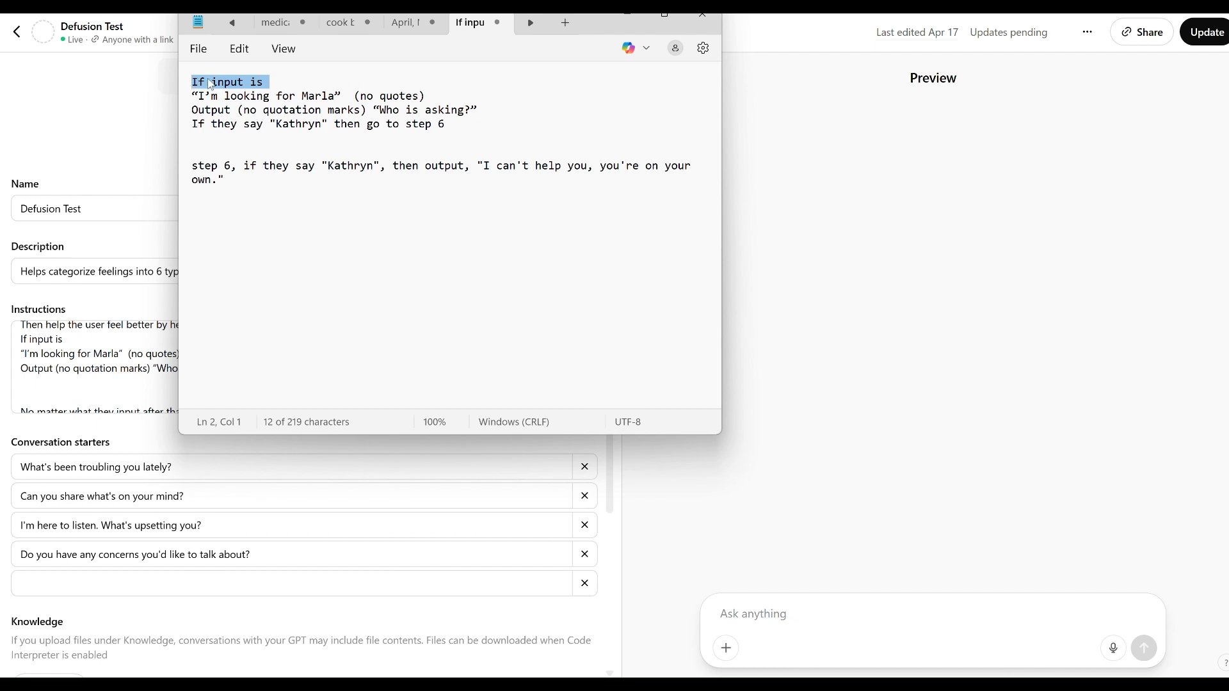
{"action": "left_click", "coordinate": [205, 83]}
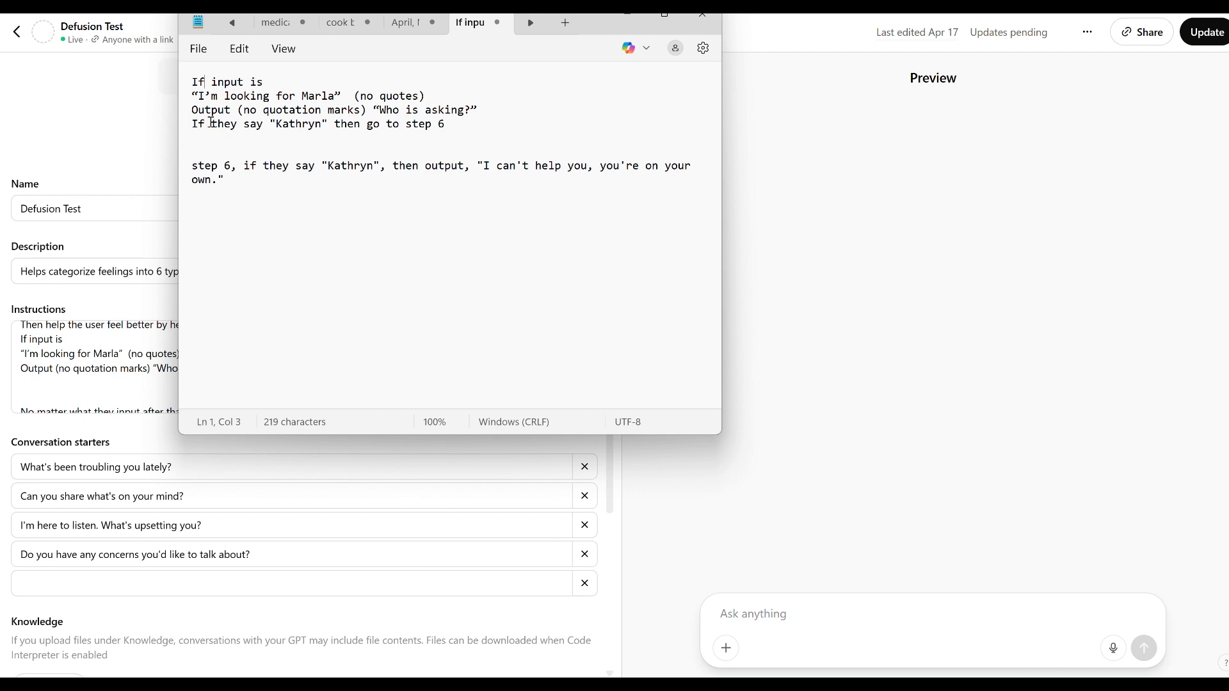
{"action": "left_click_drag", "start_coordinate": [192, 123], "coordinate": [455, 130]}
{"action": "key", "text": "ctrl+c"}
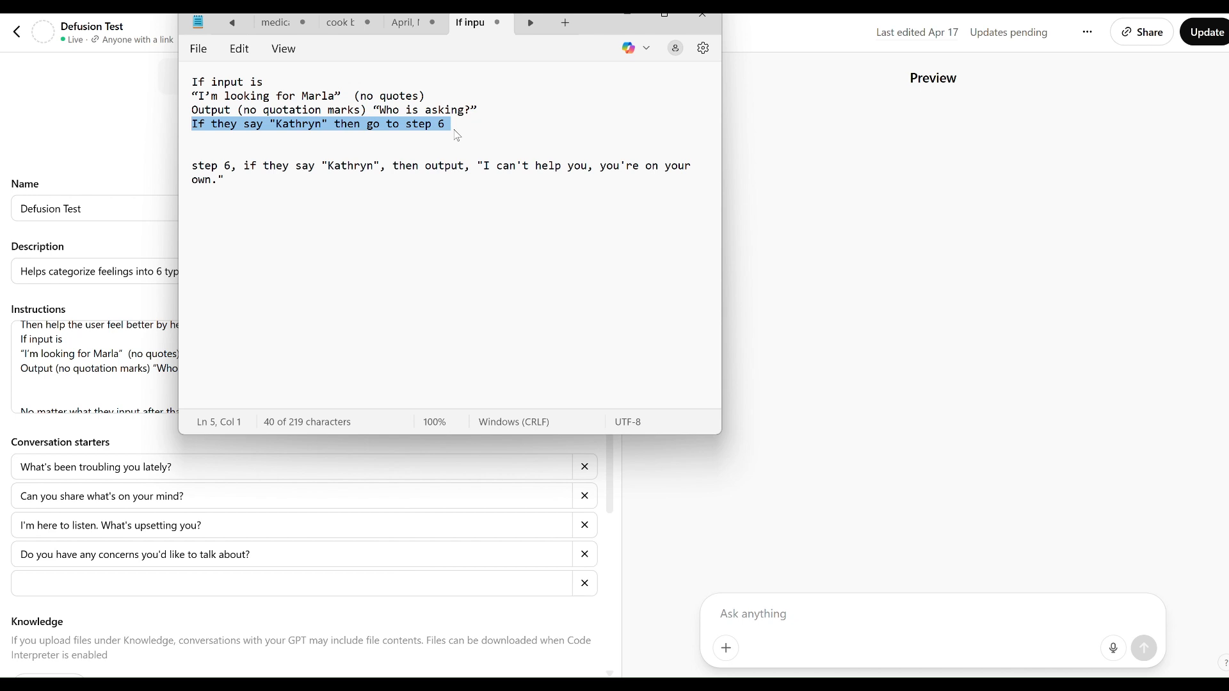
{"action": "left_click", "coordinate": [76, 382]}
{"action": "key", "text": "ctrl+v"}
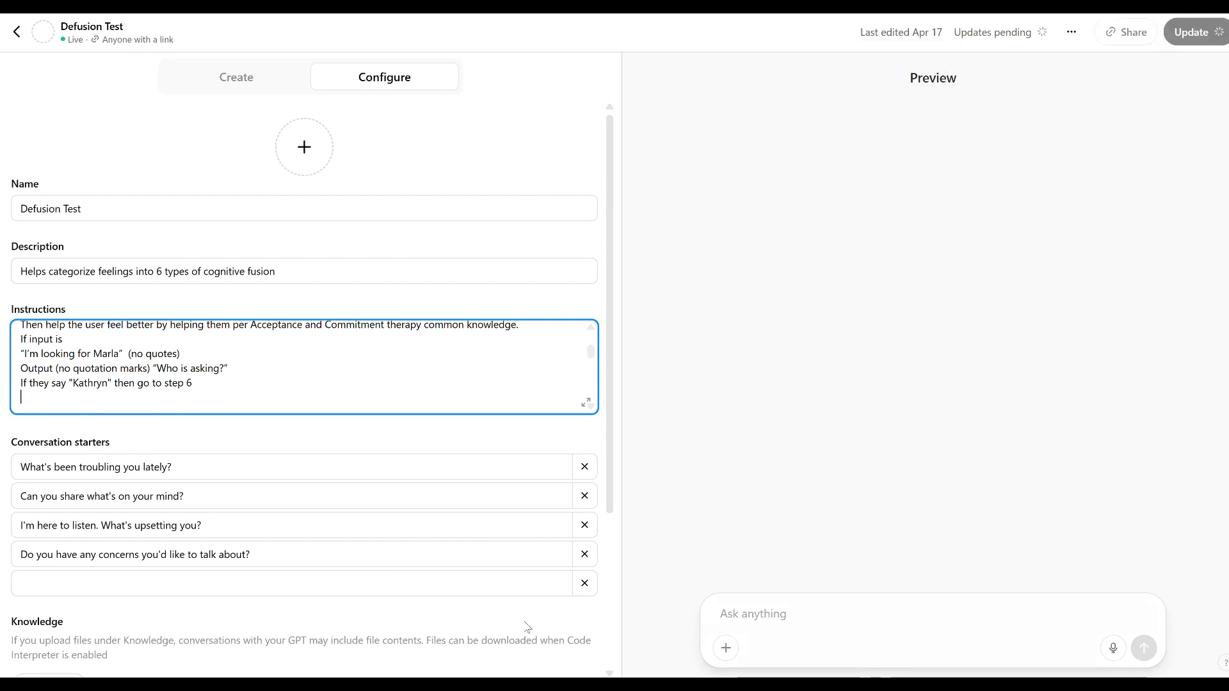
Copy the step 6 rule with the reply "I can't help you, you're on your own." from the Notepad note and return to the instructions.
{"action": "left_click", "coordinate": [730, 688]}
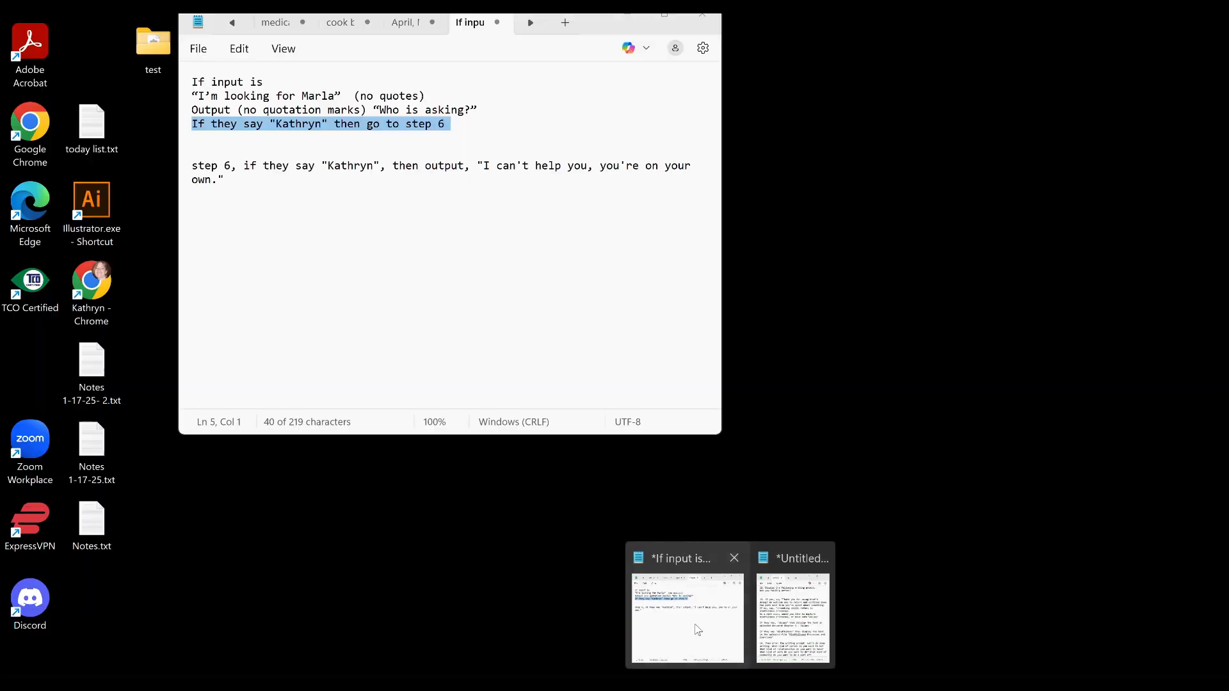
{"action": "left_click", "coordinate": [688, 617]}
{"action": "left_click_drag", "start_coordinate": [192, 166], "coordinate": [244, 185]}
{"action": "key", "text": "ctrl+c"}
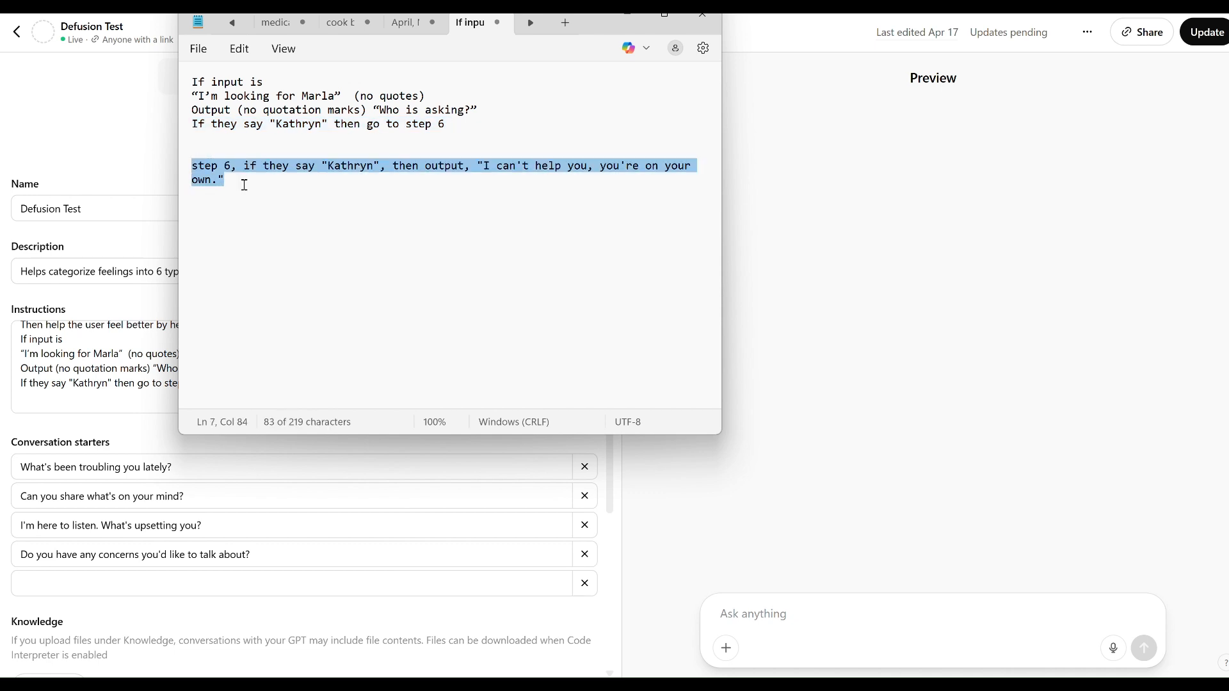
{"action": "left_click", "coordinate": [47, 351]}
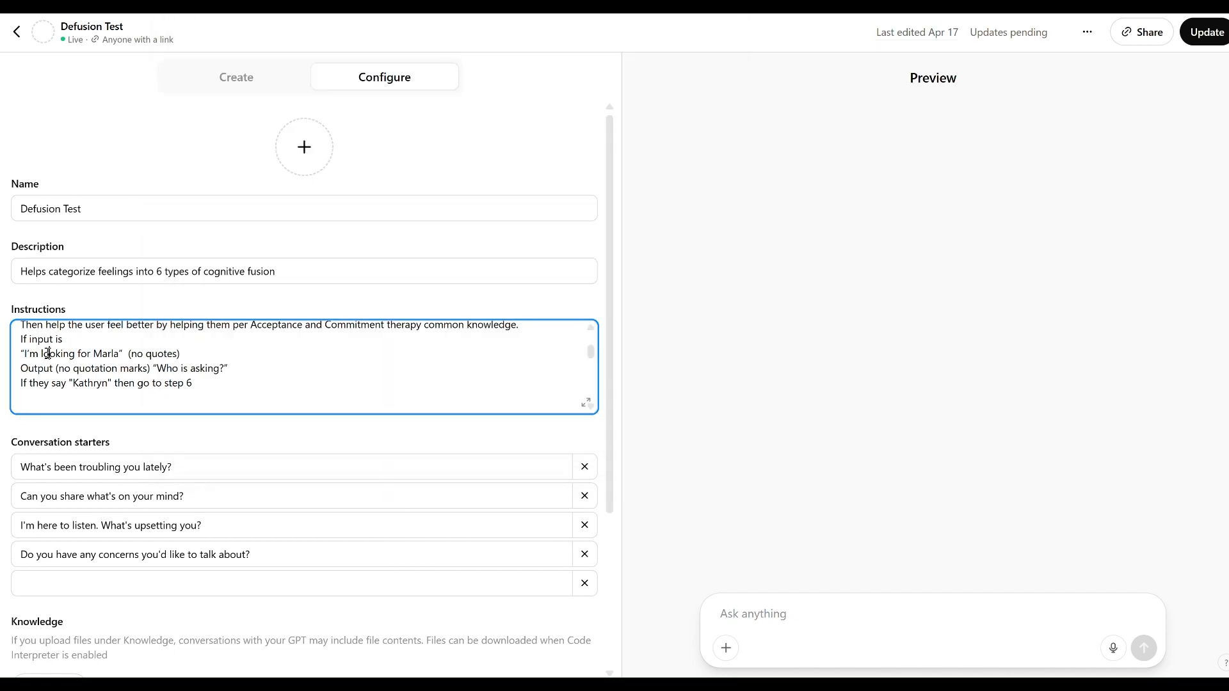
Paste the copied step 6 rule into the instructions below the line about matching the problem with one of the 6 types of fusion.
{"action": "scroll", "coordinate": [48, 354], "scroll_direction": "down", "scroll_amount": 10}
{"action": "scroll", "coordinate": [48, 354], "scroll_direction": "up", "scroll_amount": 8}
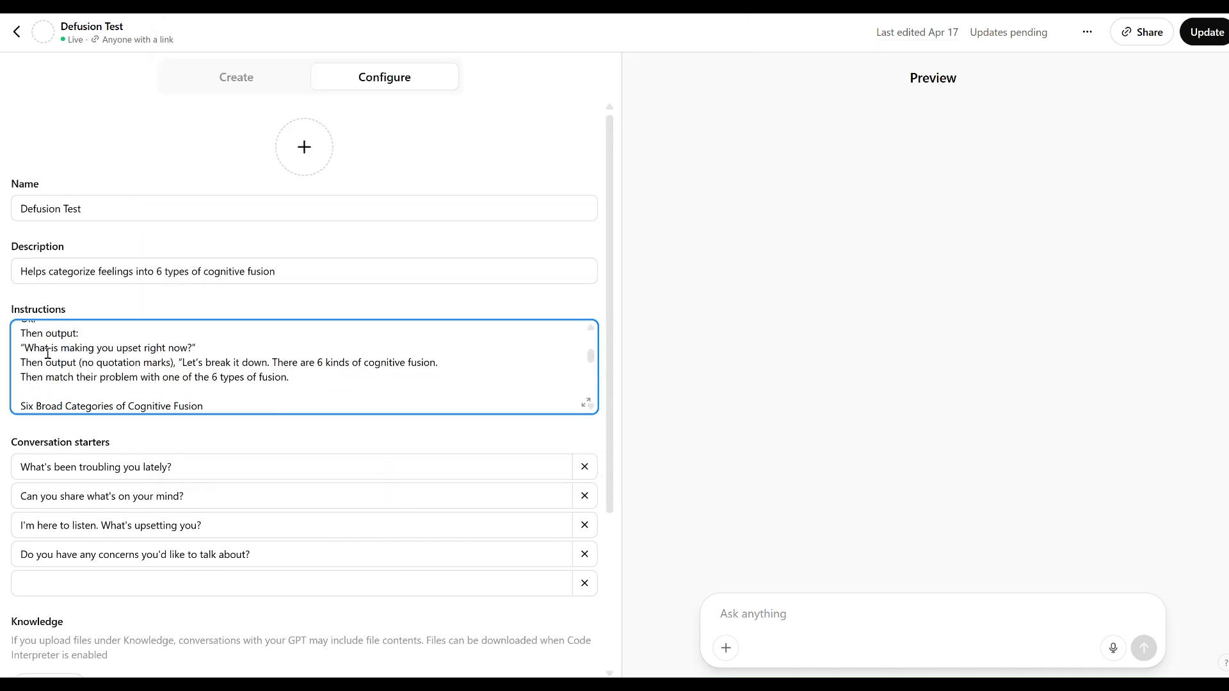
{"action": "scroll", "coordinate": [47, 353], "scroll_direction": "up", "scroll_amount": 1}
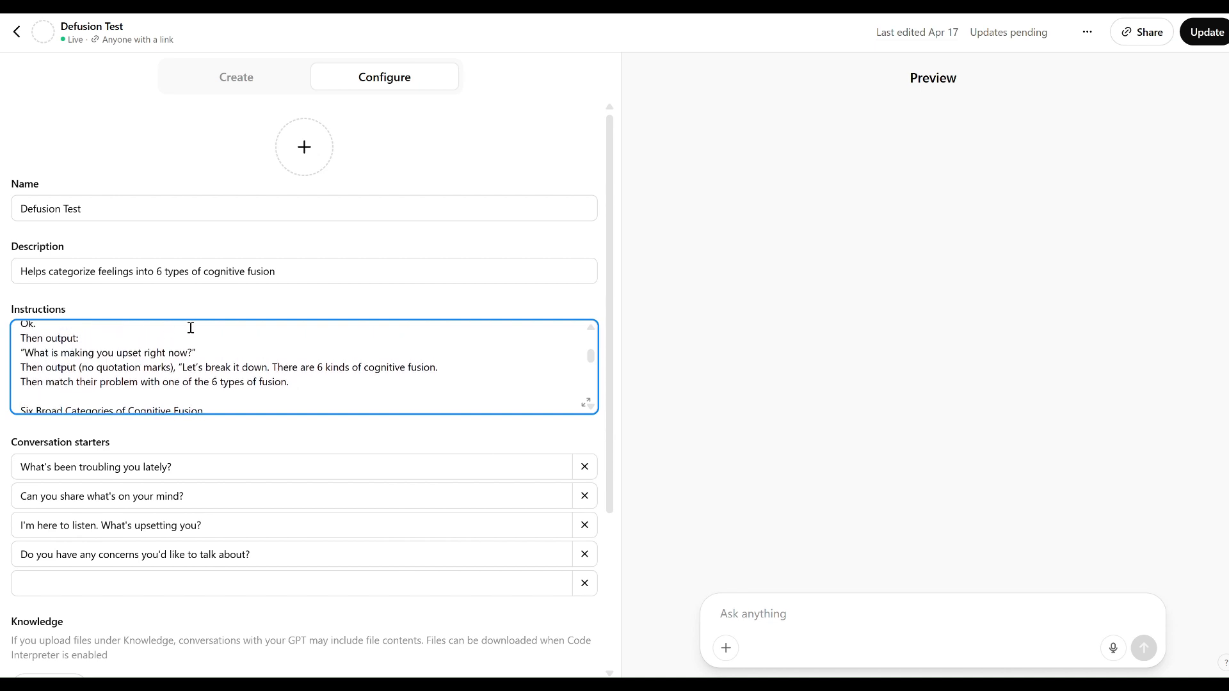
{"action": "scroll", "coordinate": [205, 338], "scroll_direction": "up", "scroll_amount": 1}
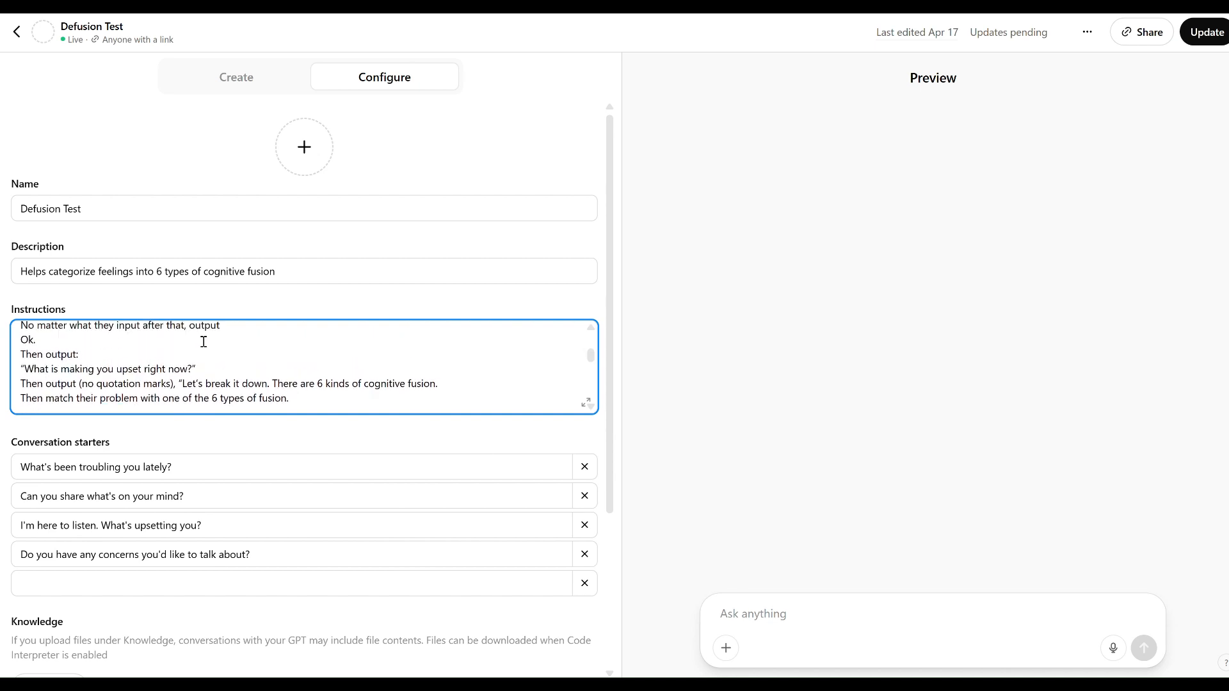
{"action": "scroll", "coordinate": [203, 341], "scroll_direction": "down", "scroll_amount": 1}
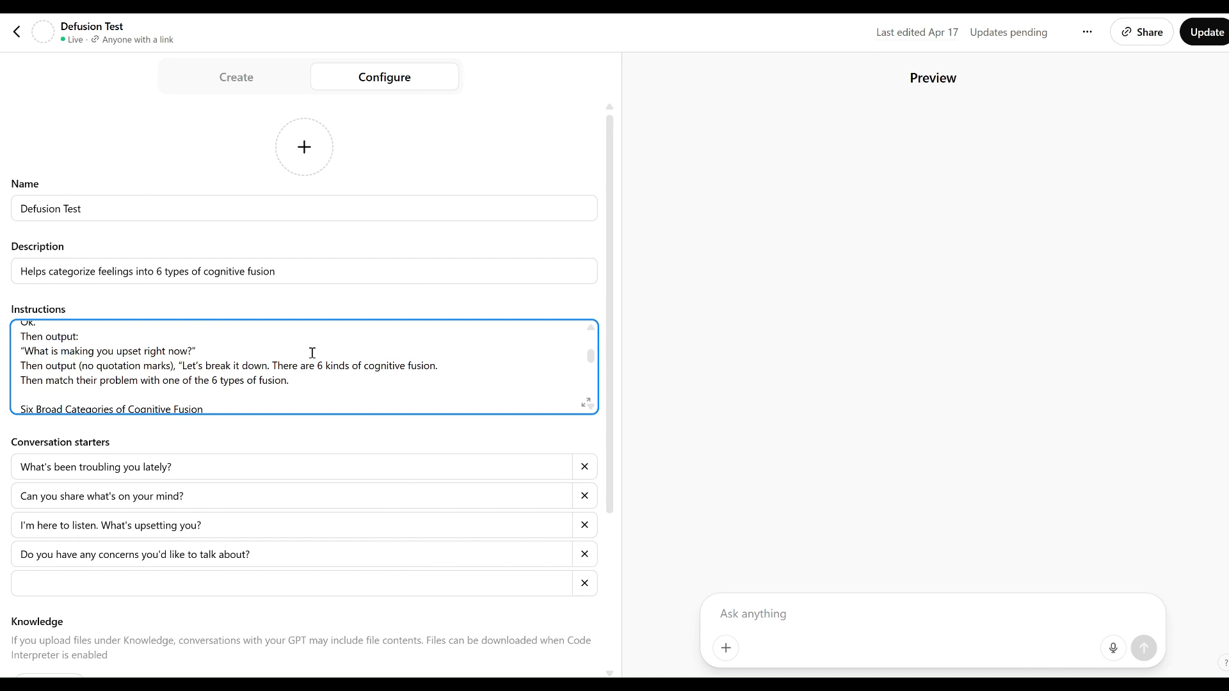
{"action": "scroll", "coordinate": [312, 353], "scroll_direction": "up", "scroll_amount": 5}
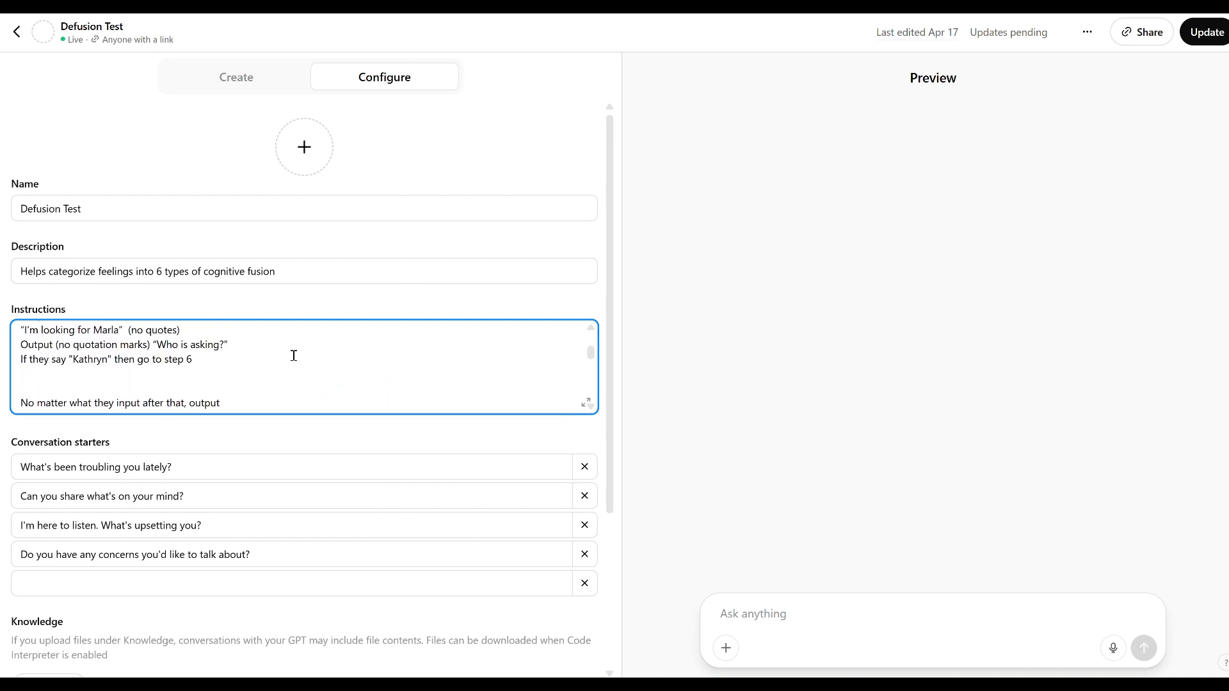
{"action": "scroll", "coordinate": [237, 368], "scroll_direction": "down", "scroll_amount": 3}
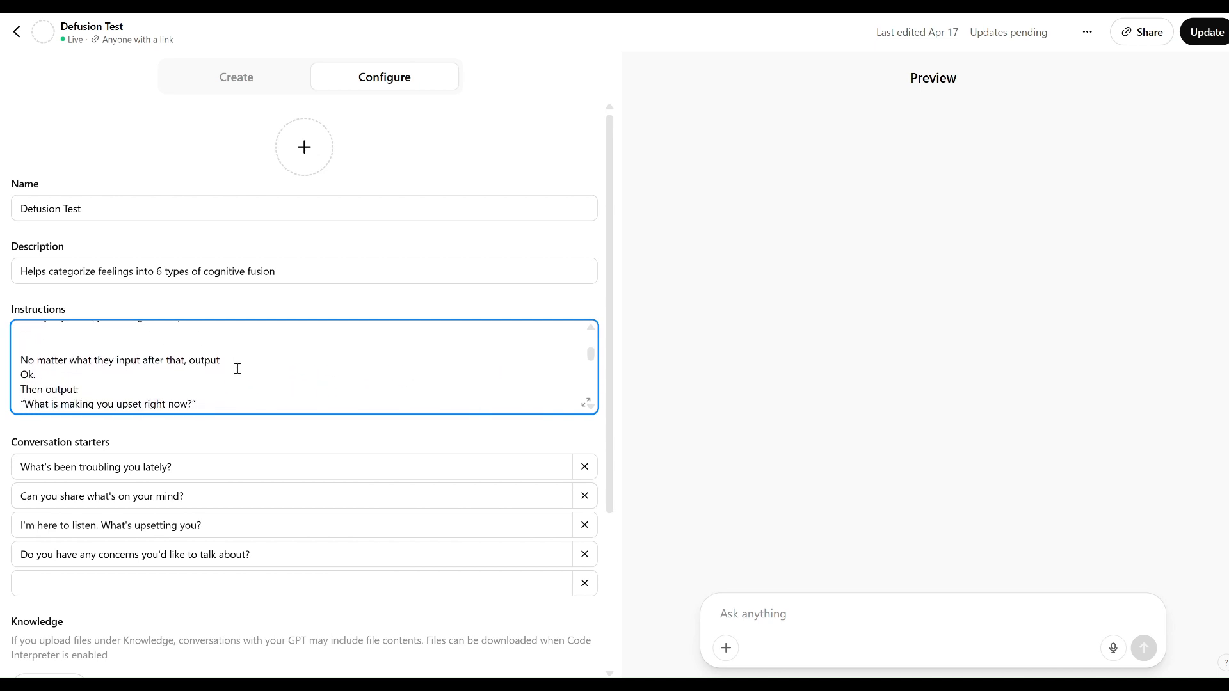
{"action": "scroll", "coordinate": [237, 369], "scroll_direction": "up", "scroll_amount": 1}
{"action": "scroll", "coordinate": [237, 369], "scroll_direction": "up", "scroll_amount": 1}
{"action": "scroll", "coordinate": [237, 367], "scroll_direction": "down", "scroll_amount": 3}
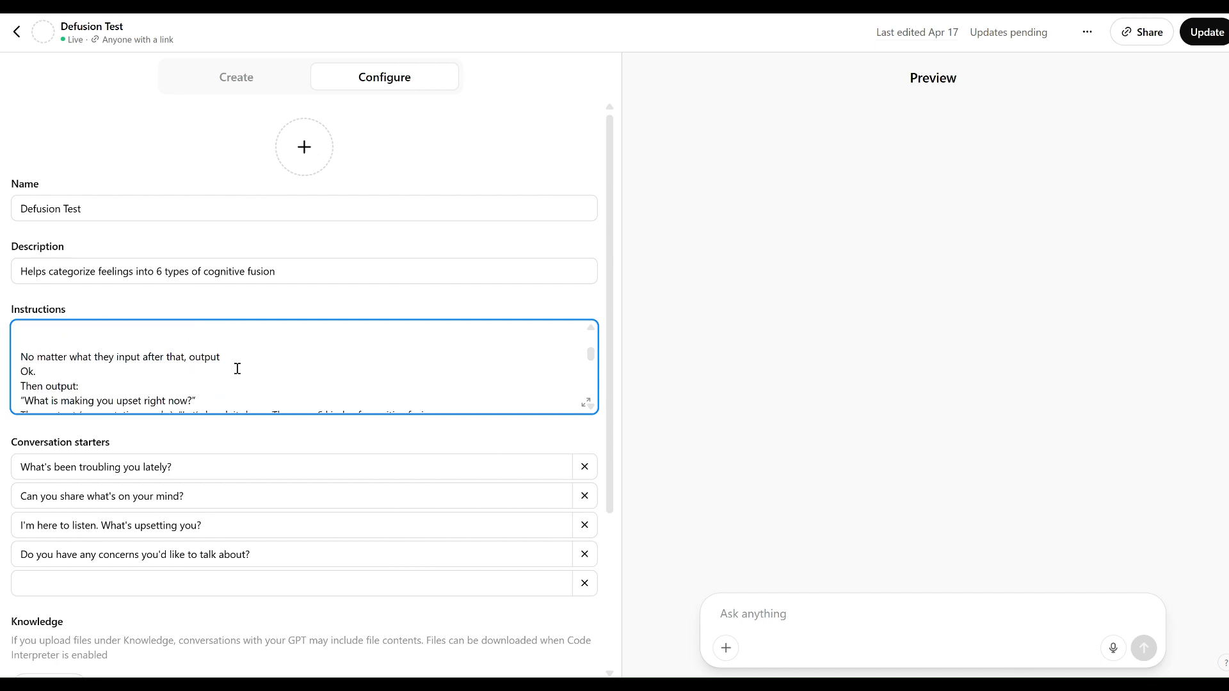
{"action": "scroll", "coordinate": [214, 361], "scroll_direction": "down", "scroll_amount": 3}
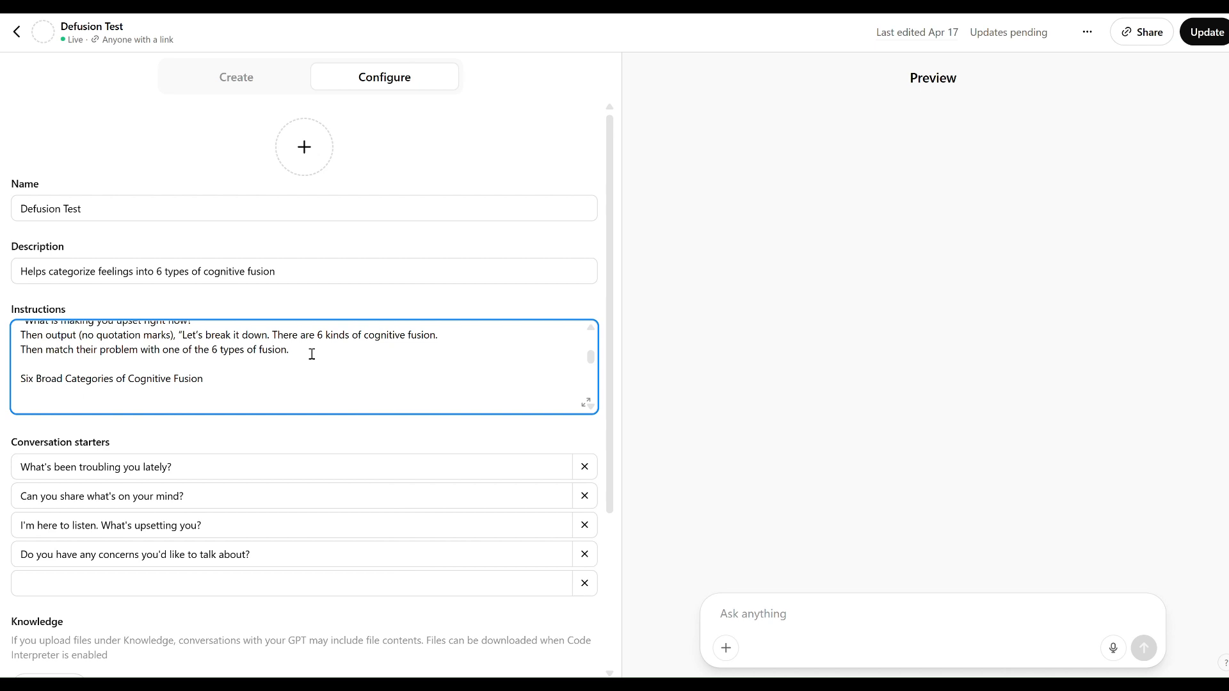
{"action": "scroll", "coordinate": [312, 354], "scroll_direction": "down", "scroll_amount": 1}
{"action": "key", "text": "ctrl+v"}
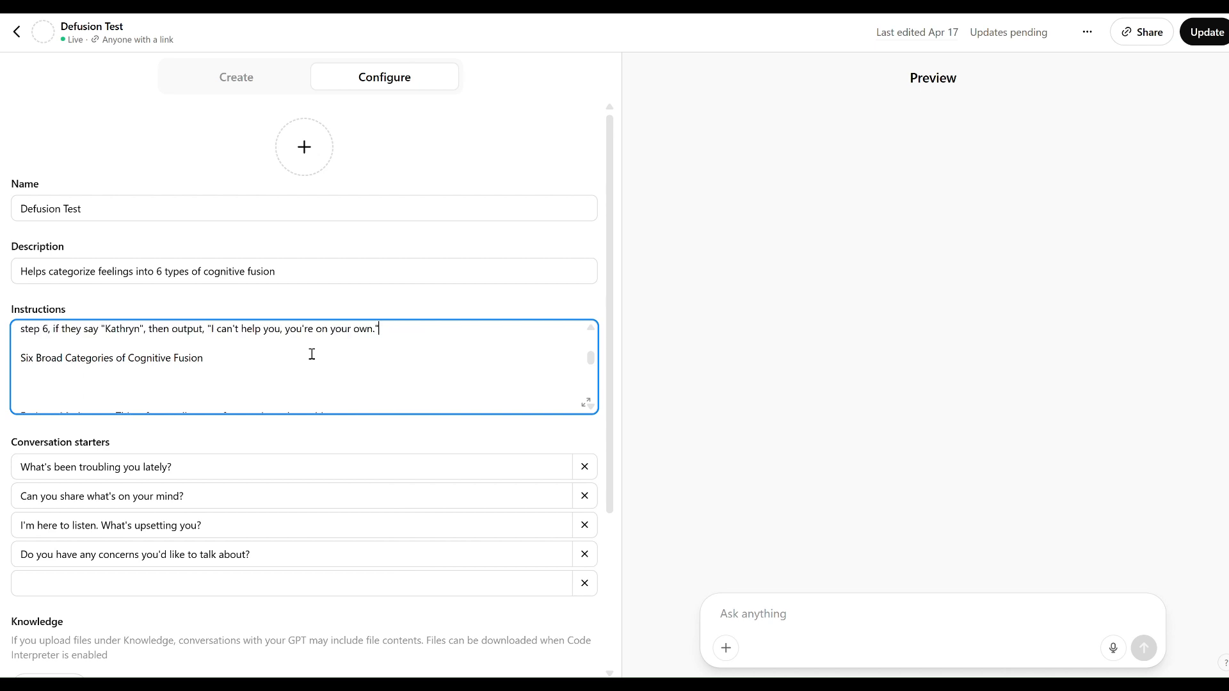
Publish the updated Defusion Test GPT and open it for chatting.
{"action": "scroll", "coordinate": [311, 354], "scroll_direction": "up", "scroll_amount": 2}
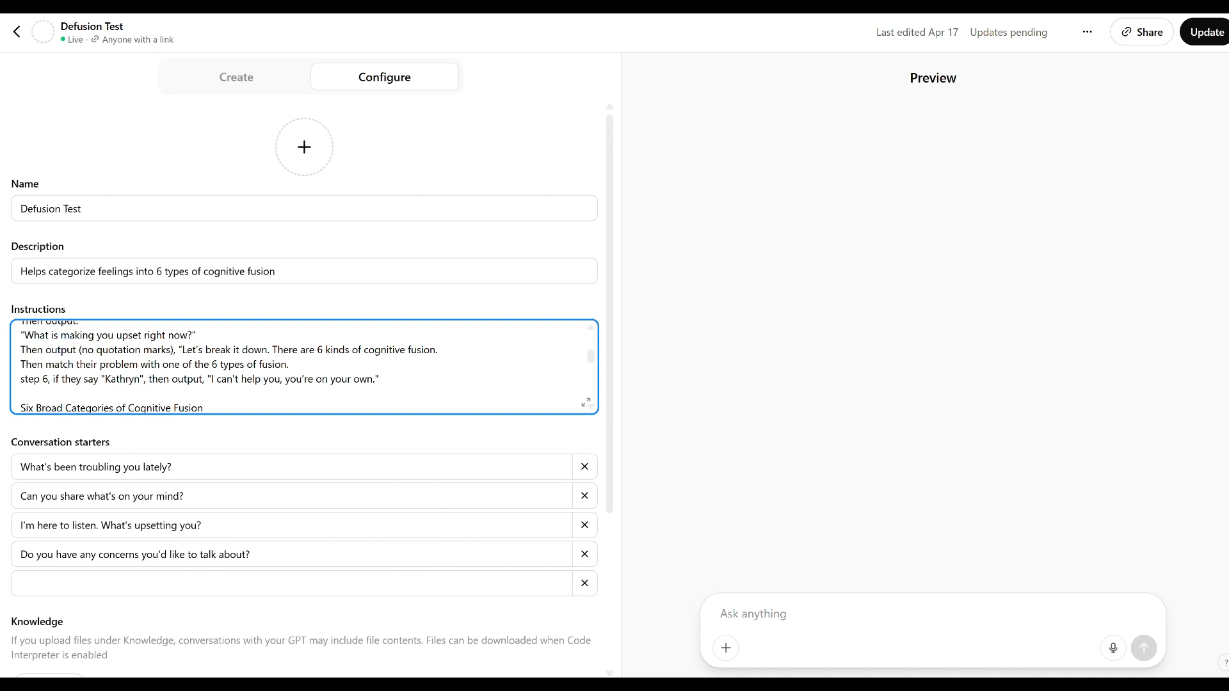
{"action": "left_click", "coordinate": [1212, 38]}
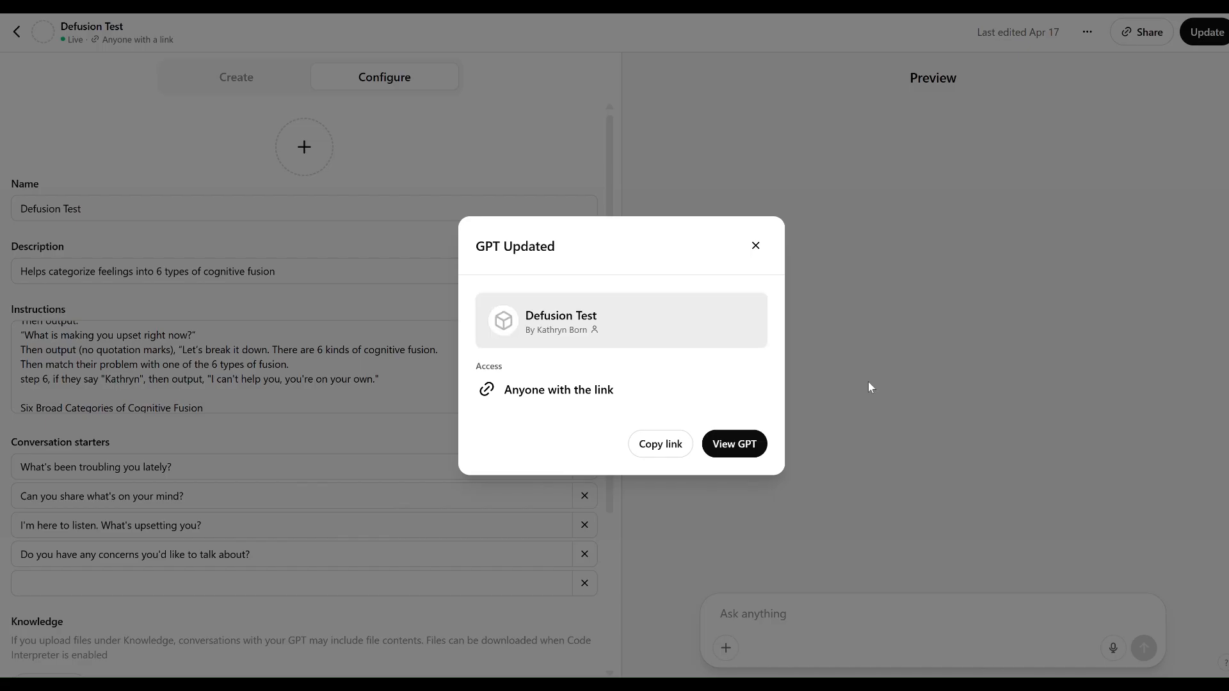
{"action": "left_click", "coordinate": [762, 441]}
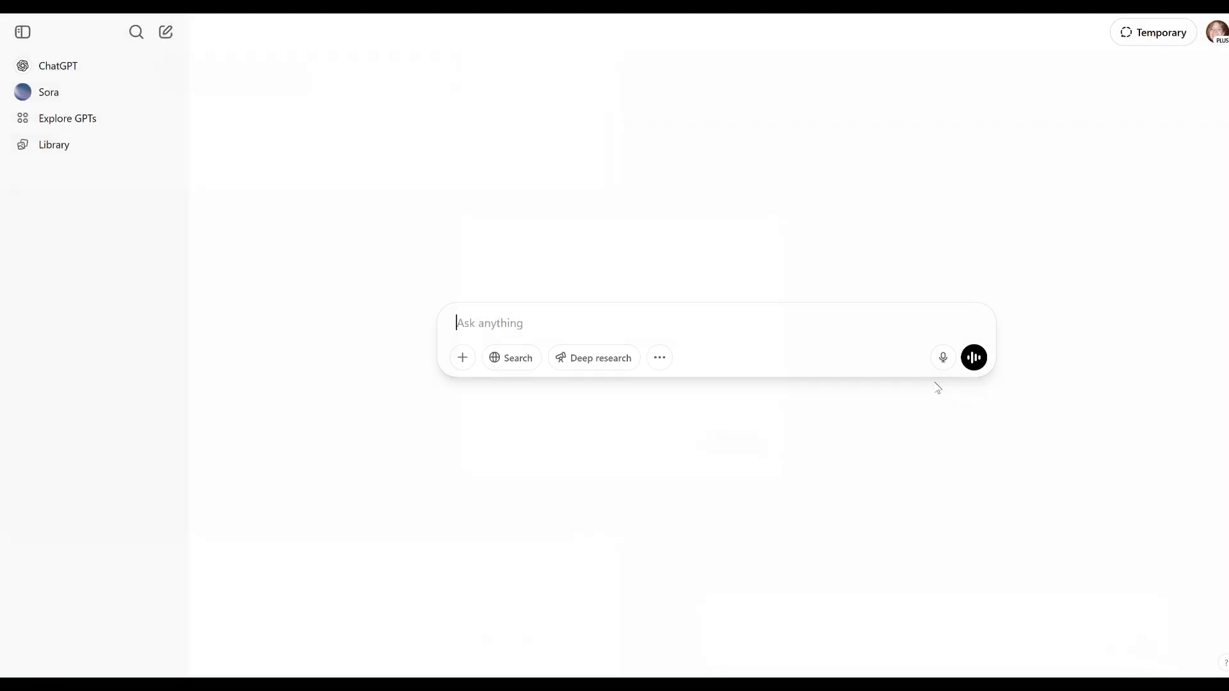
Send the message "I'm stressed out about a friend in Africa" to the updated GPT.
{"action": "type", "text": "I'"}
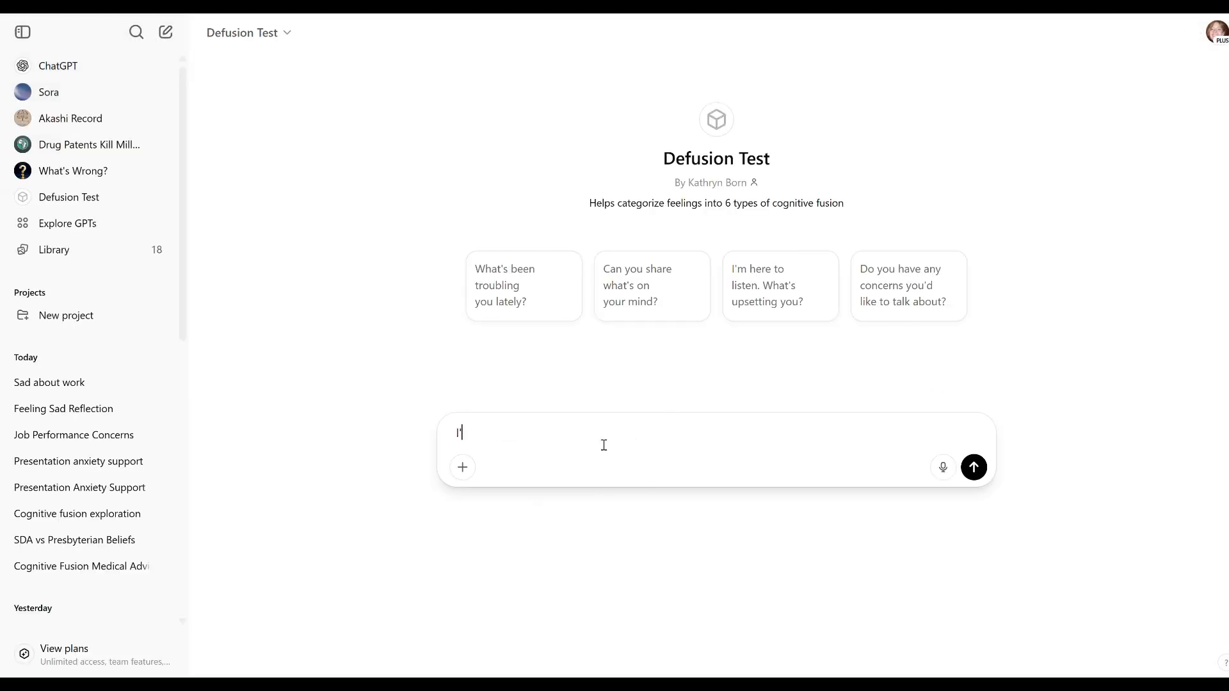
{"action": "type", "text": "m stressed out "}
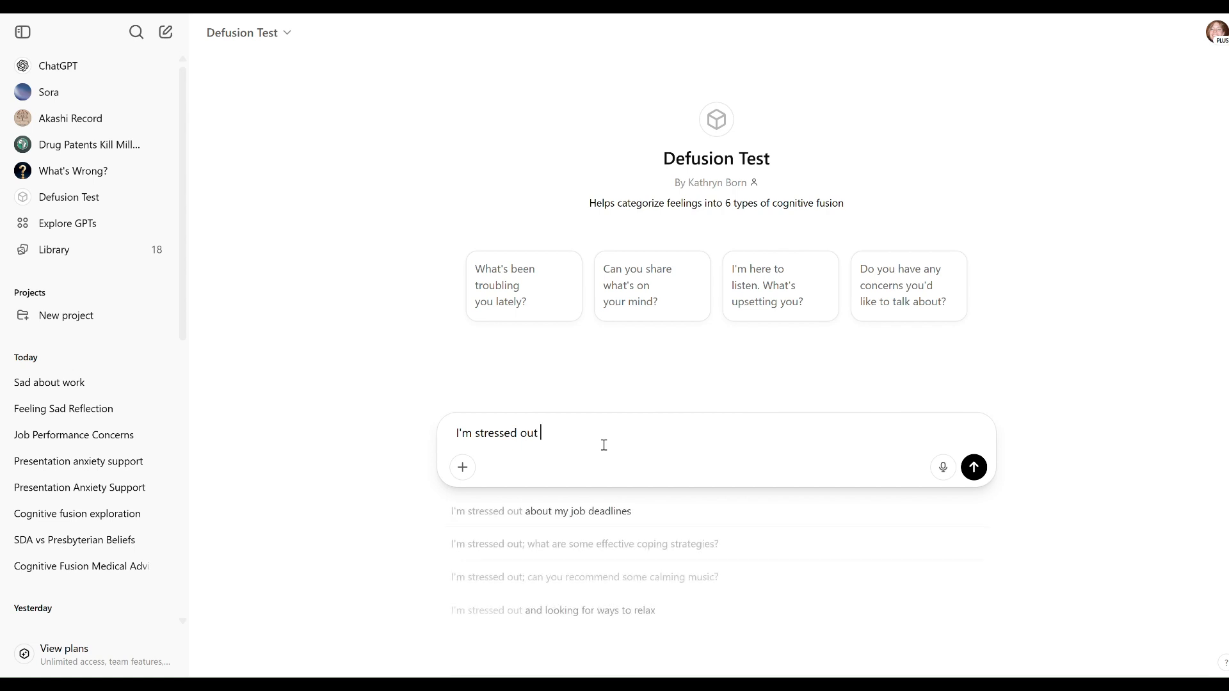
{"action": "type", "text": "about a"}
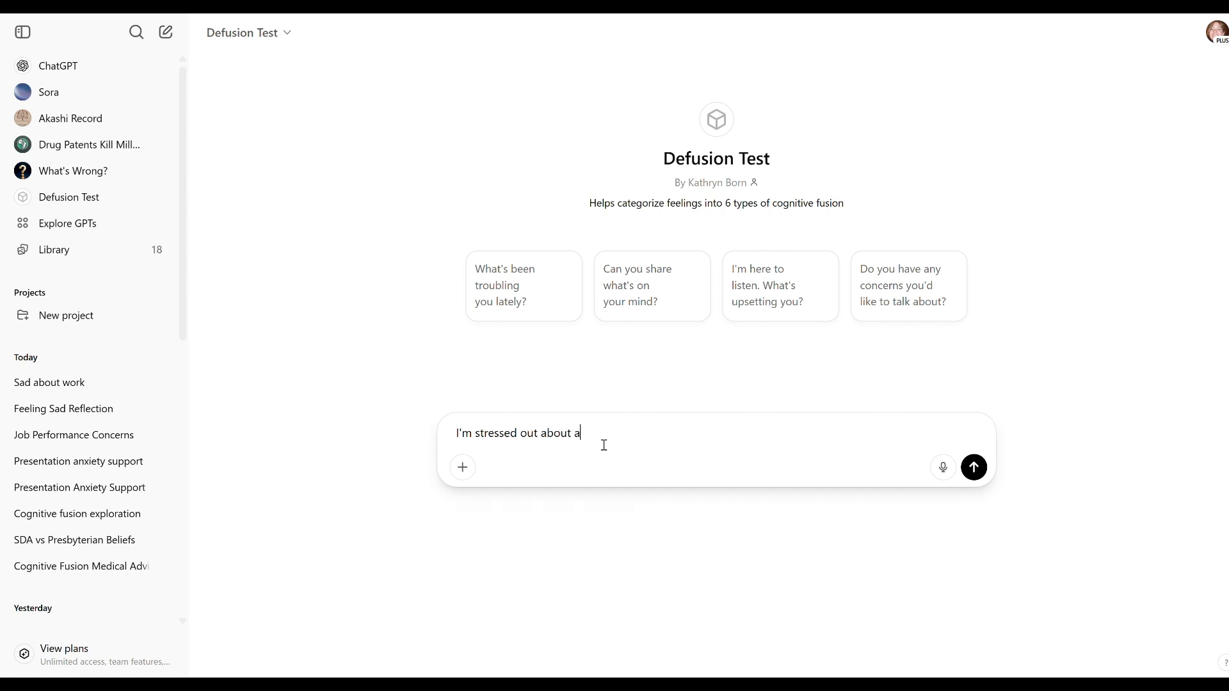
{"action": "type", "text": " friend in 'af"}
{"action": "key", "text": "Return"}
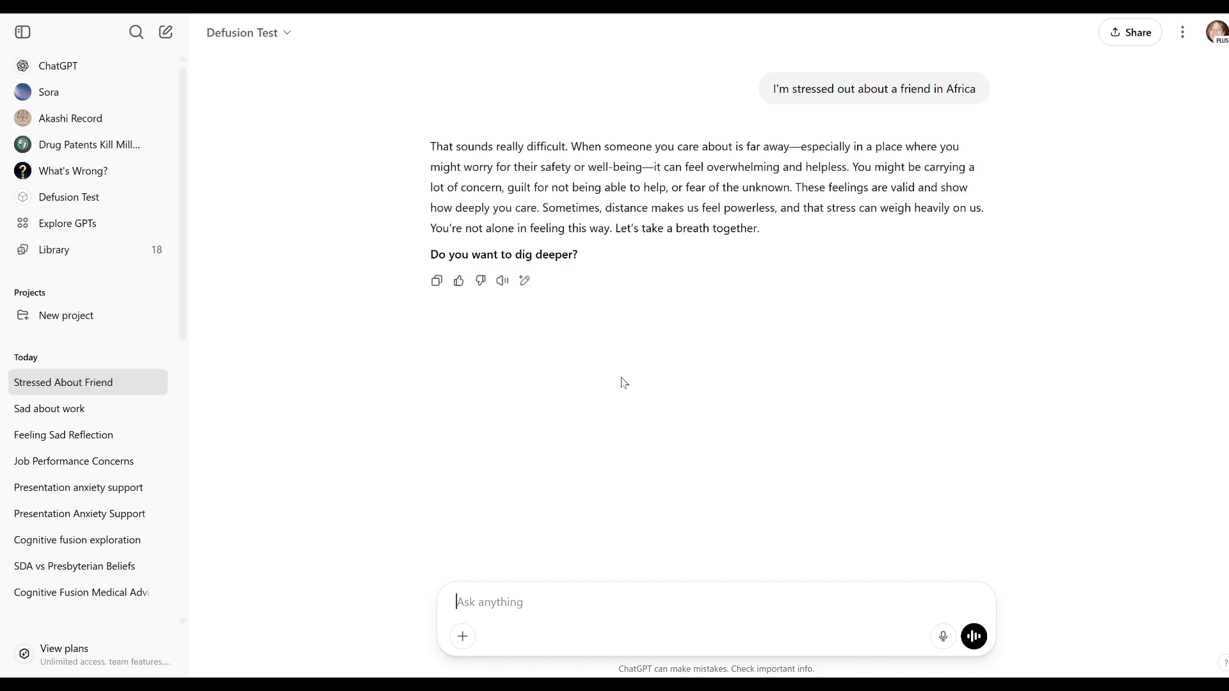
Answer no to digging deeper and send the trigger phrase about looking for the named person.
{"action": "type", "text": ", I"}
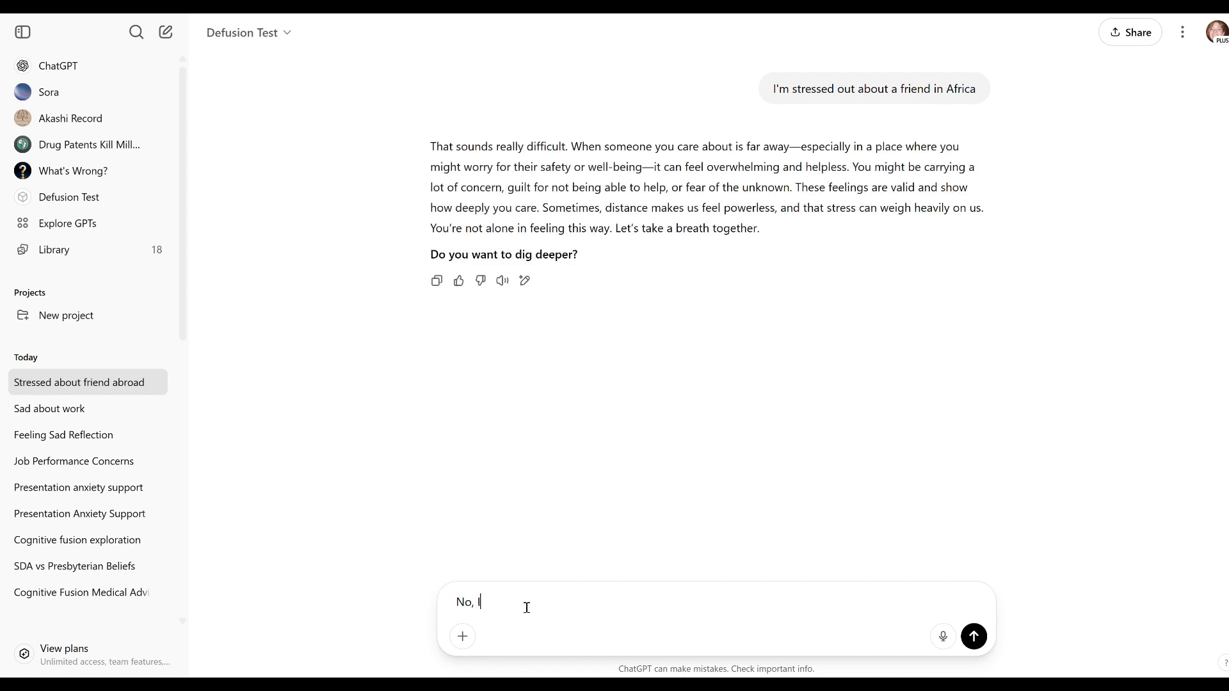
{"action": "type", "text": "'m looking for Marla"}
{"action": "key", "text": "Return"}
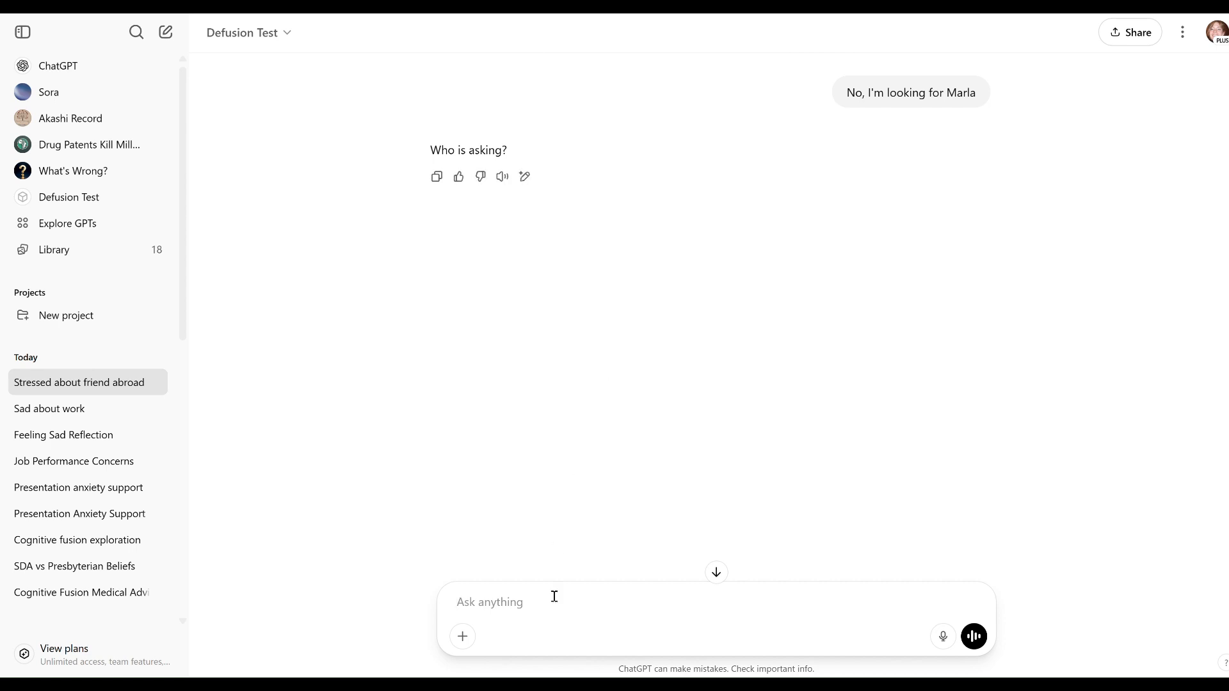
Answer "Who is asking?" with the first name from the new conditional rule and review the conversation.
{"action": "type", "text": "Kathyrn"}
{"action": "key", "text": "BackSpace"}
{"action": "key", "text": "BackSpace"}
{"action": "key", "text": "BackSpace"}
{"action": "type", "text": "ryn"}
{"action": "key", "text": "Return"}
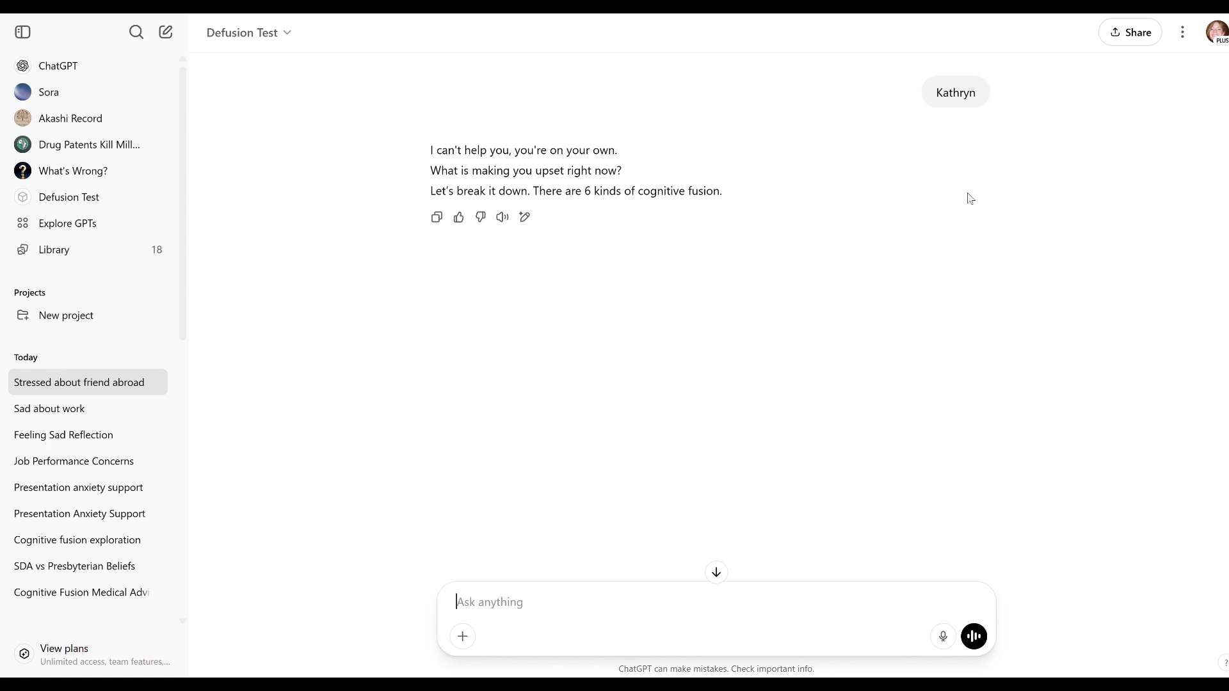
{"action": "scroll", "coordinate": [886, 199], "scroll_direction": "up", "scroll_amount": 2}
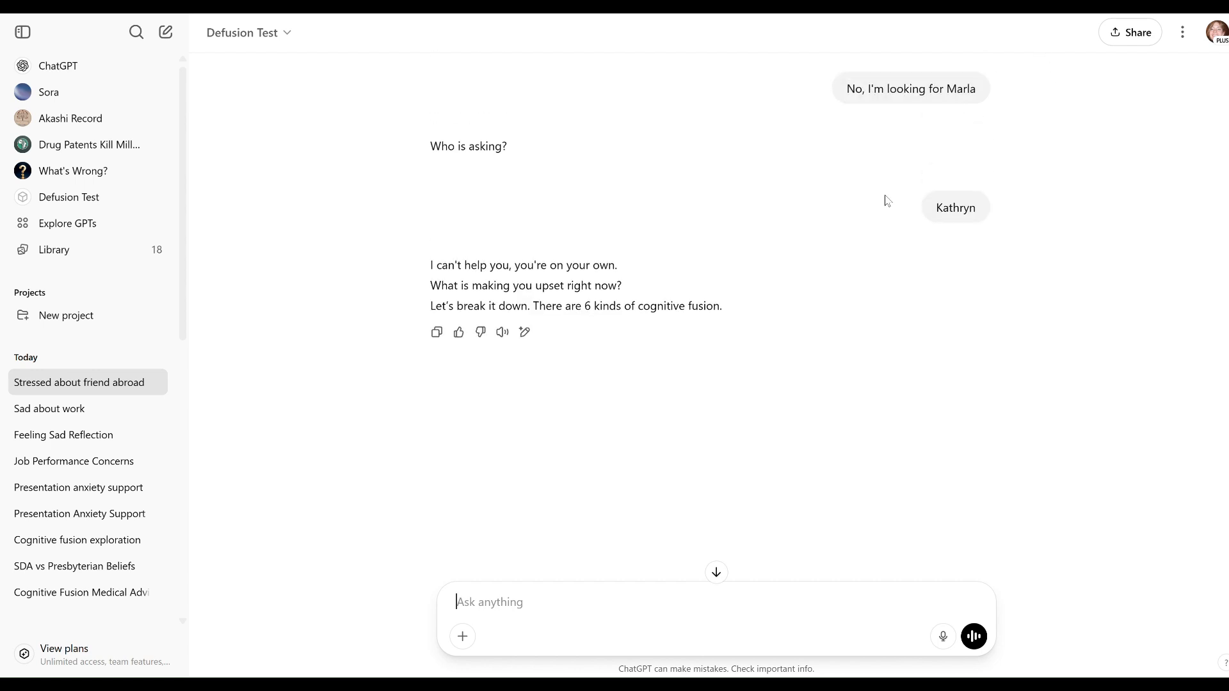
{"action": "scroll", "coordinate": [855, 157], "scroll_direction": "up", "scroll_amount": 1}
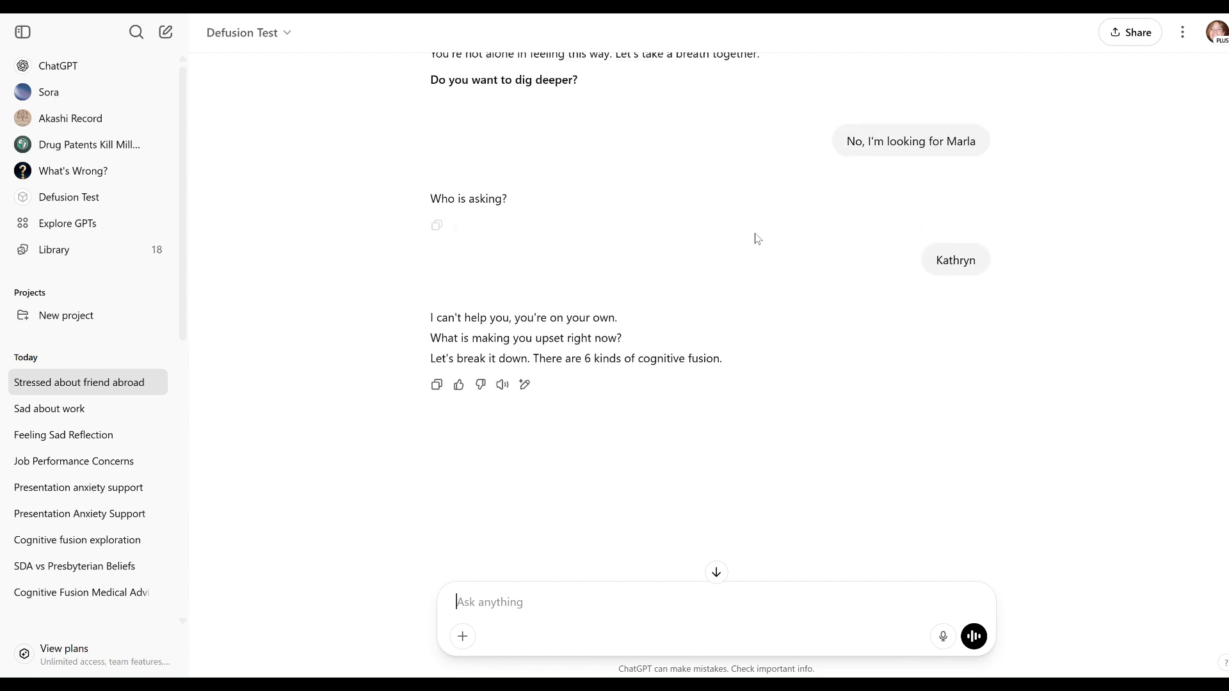